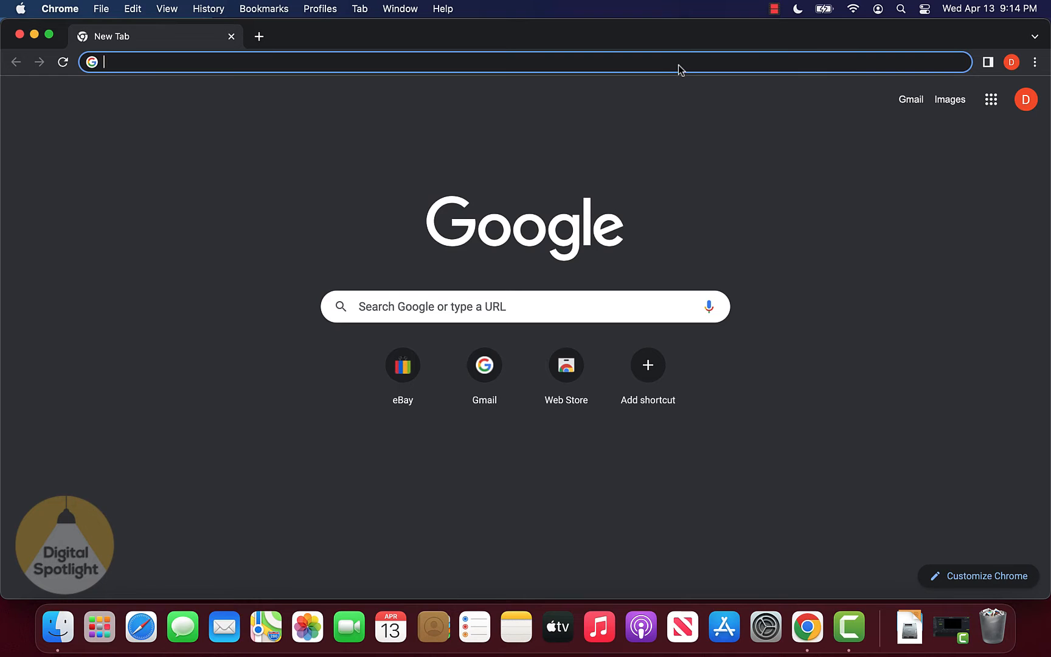
Open forms.google.com in the browser
text(forms.)
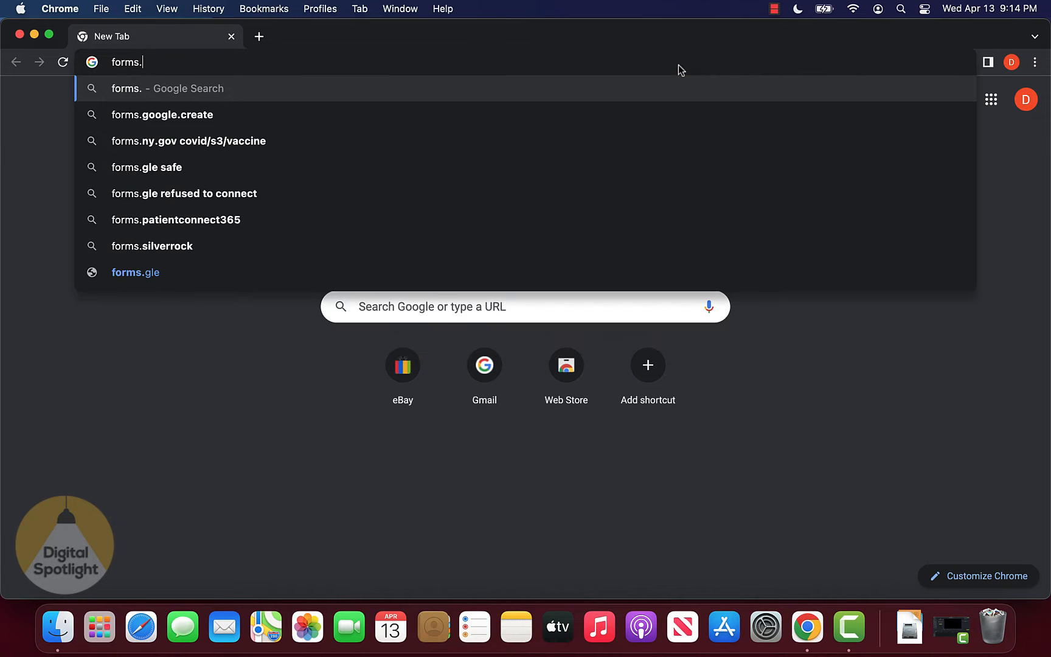
text(google.com)
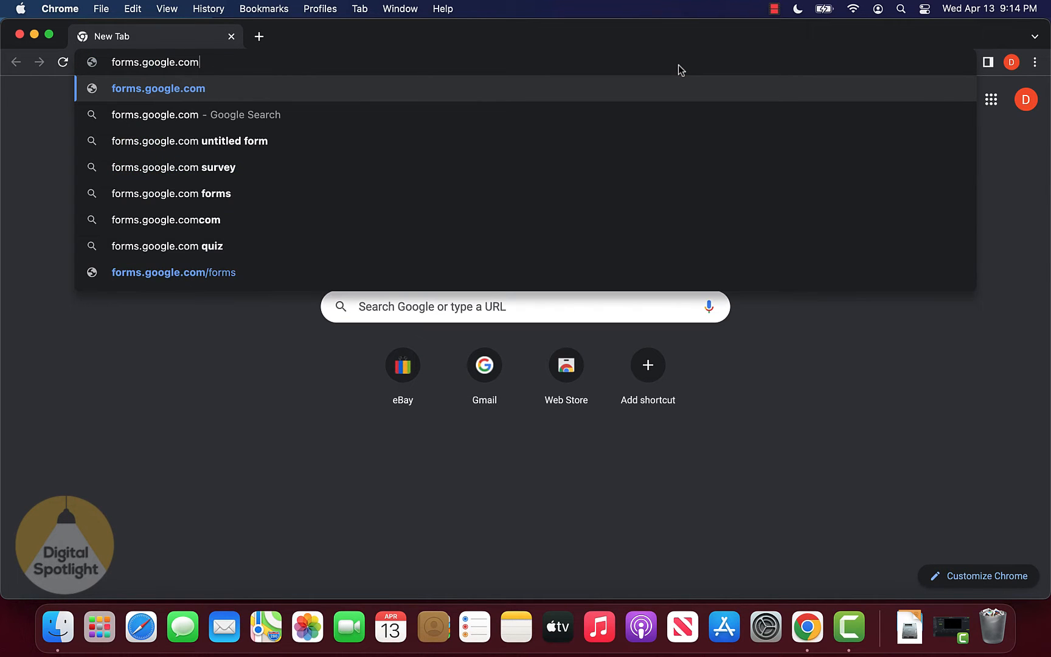
key(Return)
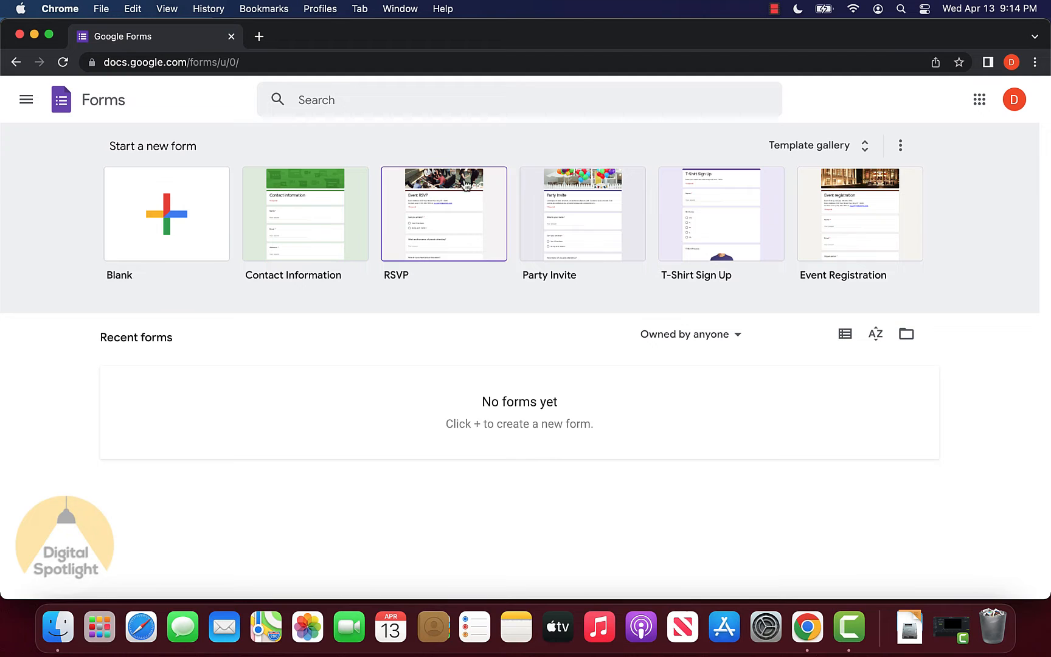
Browse the full template gallery, create a new blank form and dismiss the tour offer
click(858, 146)
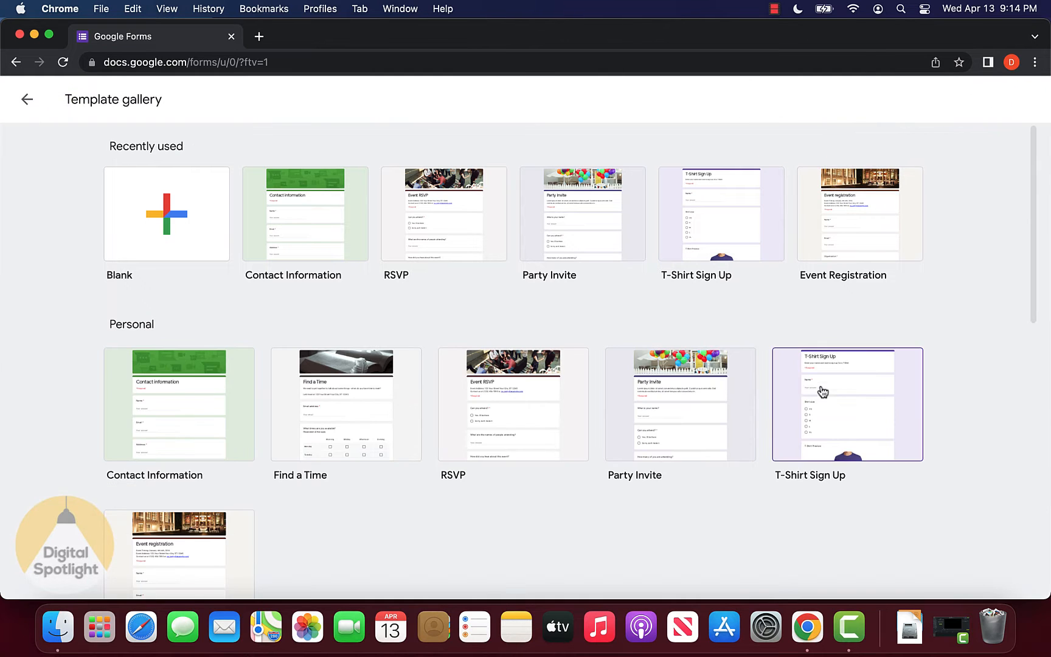
scroll(818, 392, down, 2)
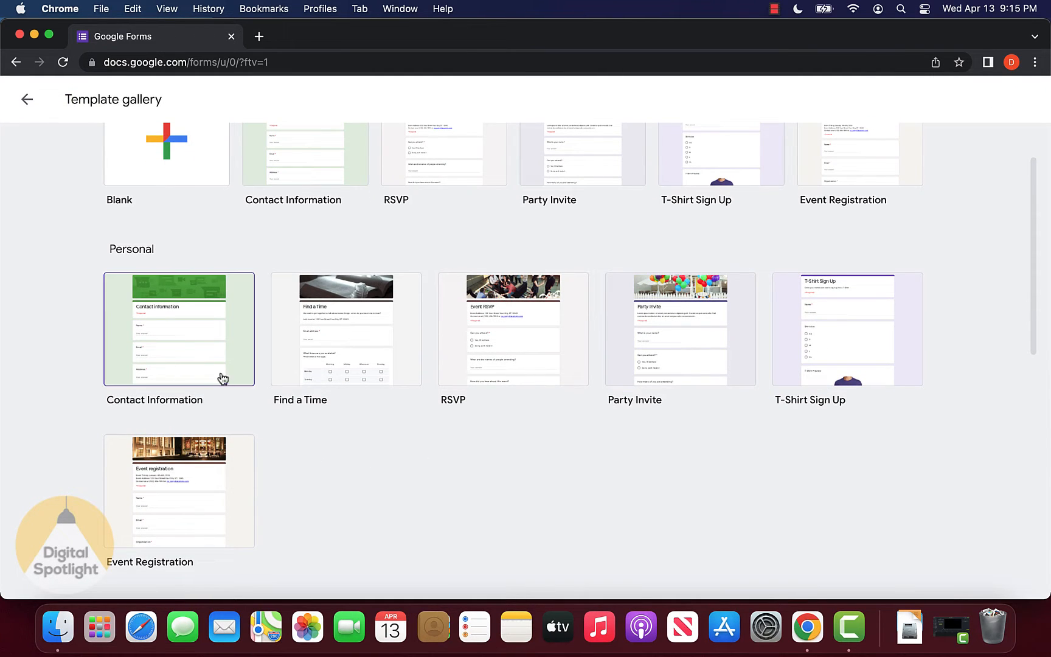
scroll(635, 413, down, 3)
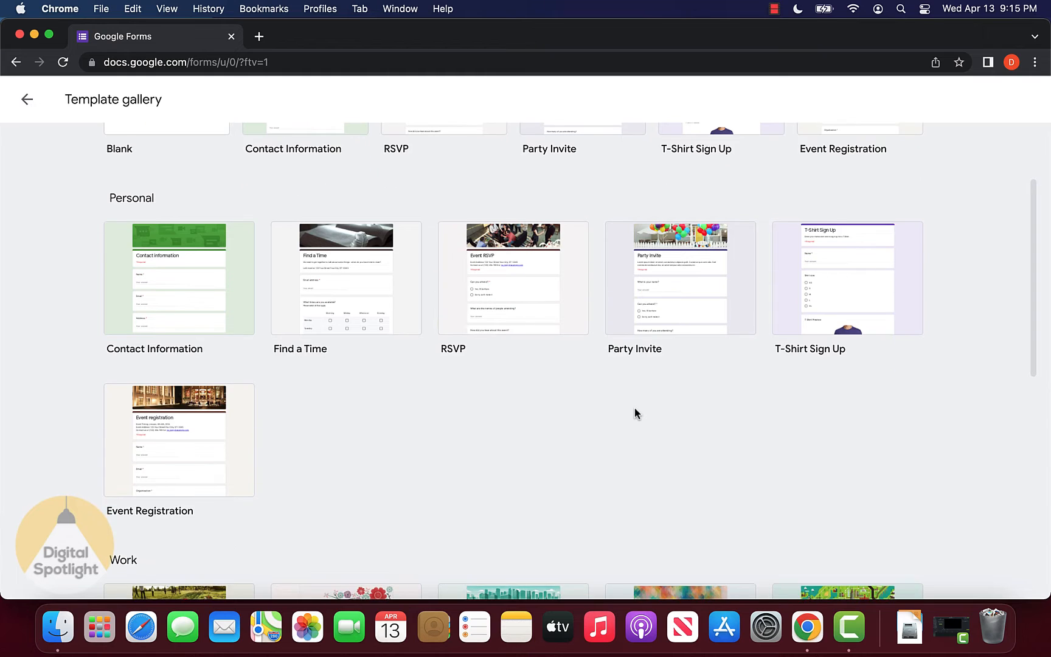
scroll(635, 413, down, 5)
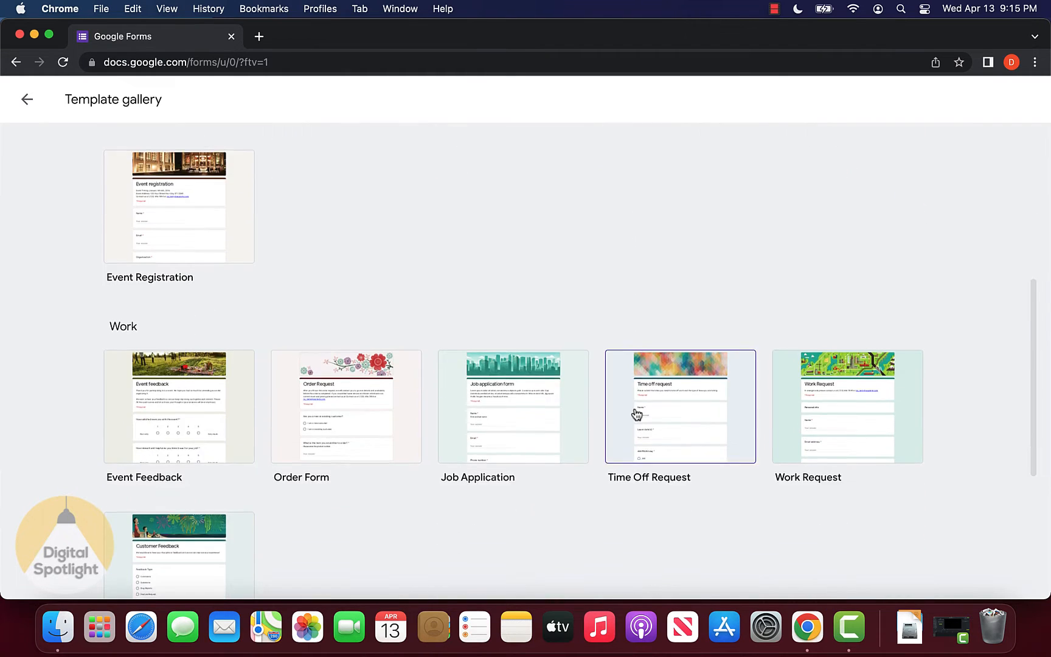
scroll(635, 414, down, 3)
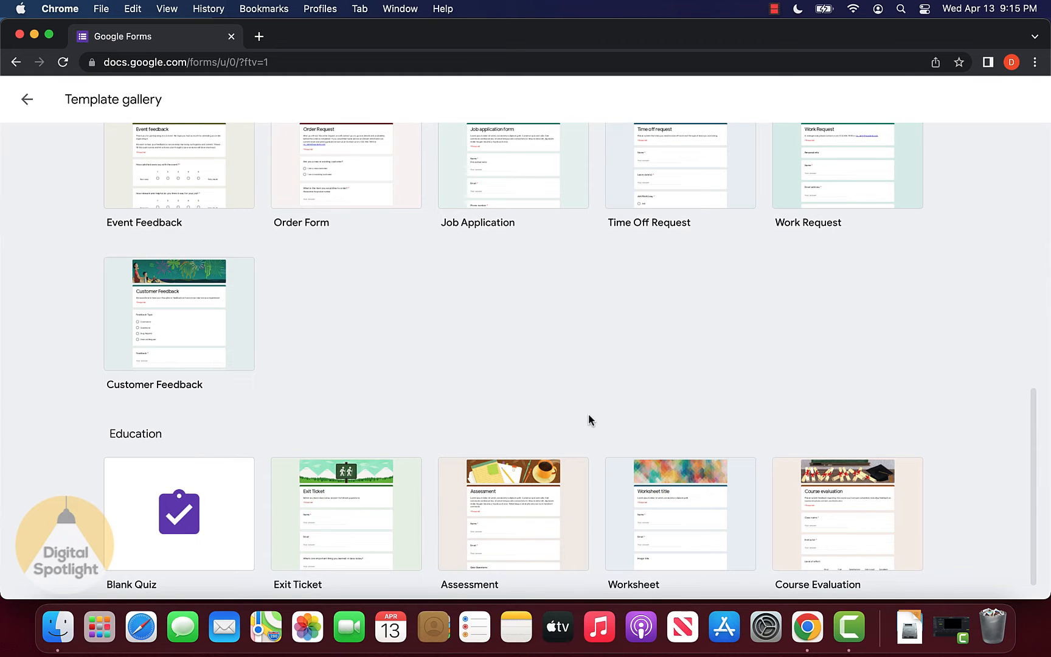
scroll(589, 415, up, 15)
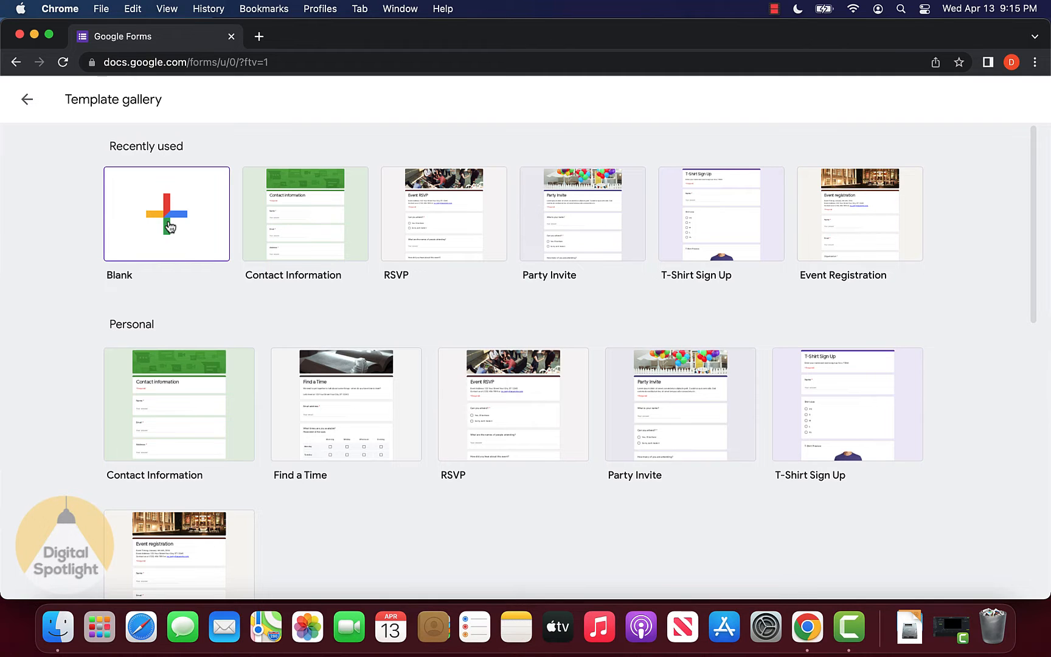
click(169, 226)
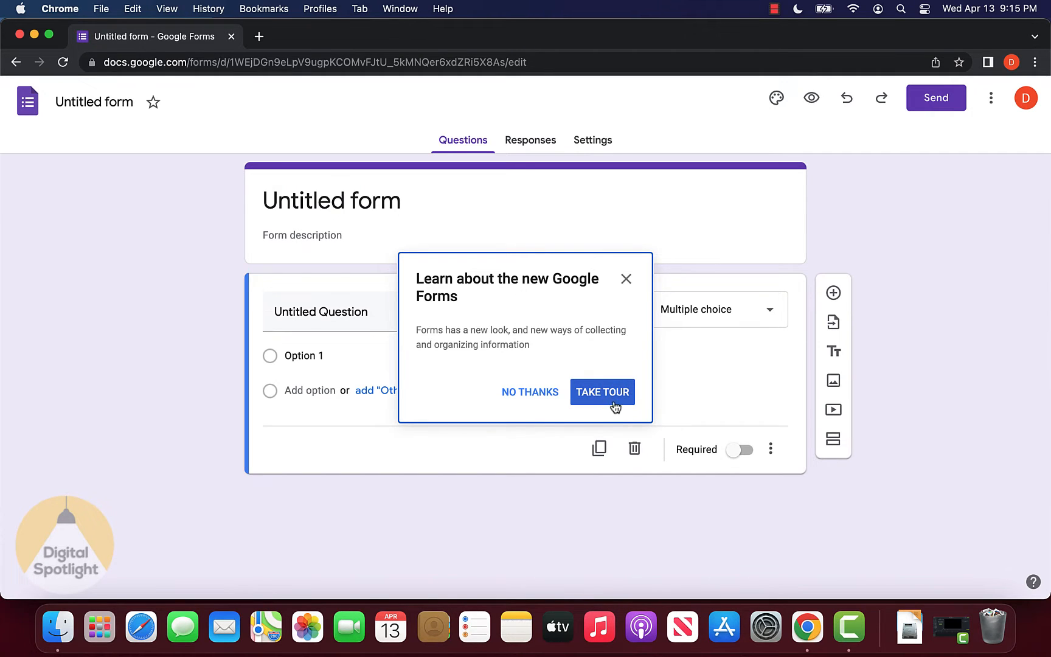
click(626, 280)
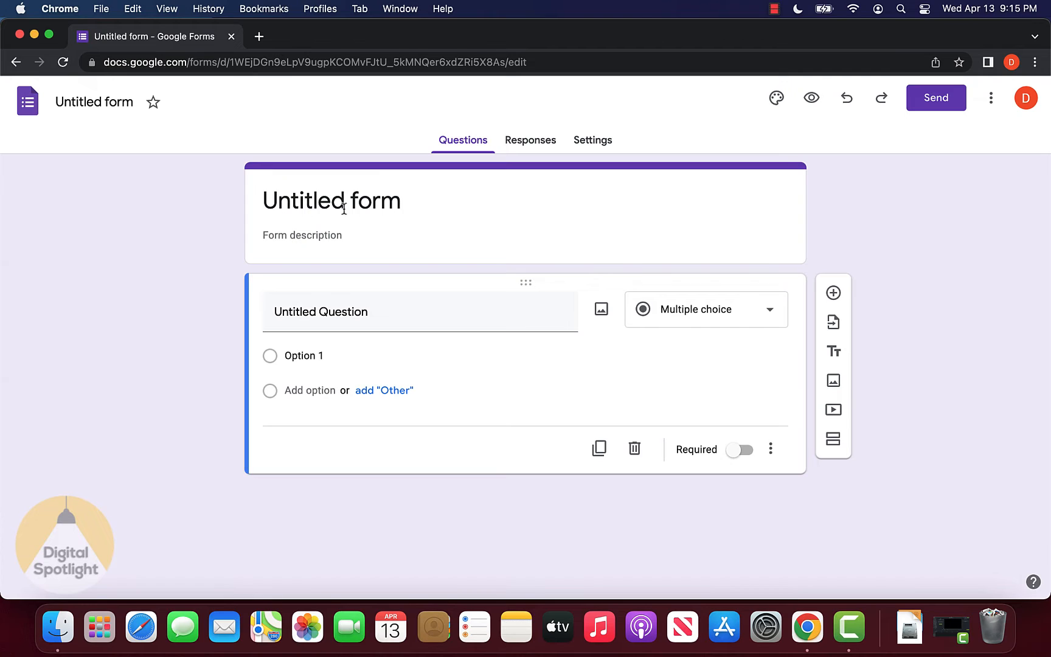
Set the form's title to "Form Title" and its description to "Here you can put a description for your form...."
click(382, 206)
drag(435, 203, 242, 186)
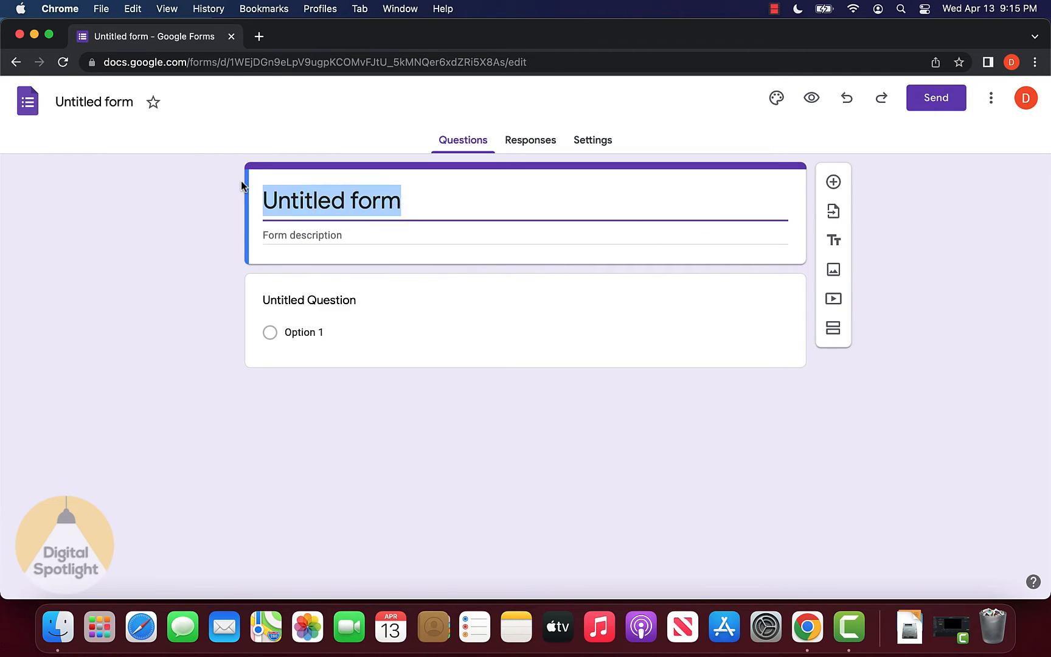
text(Form)
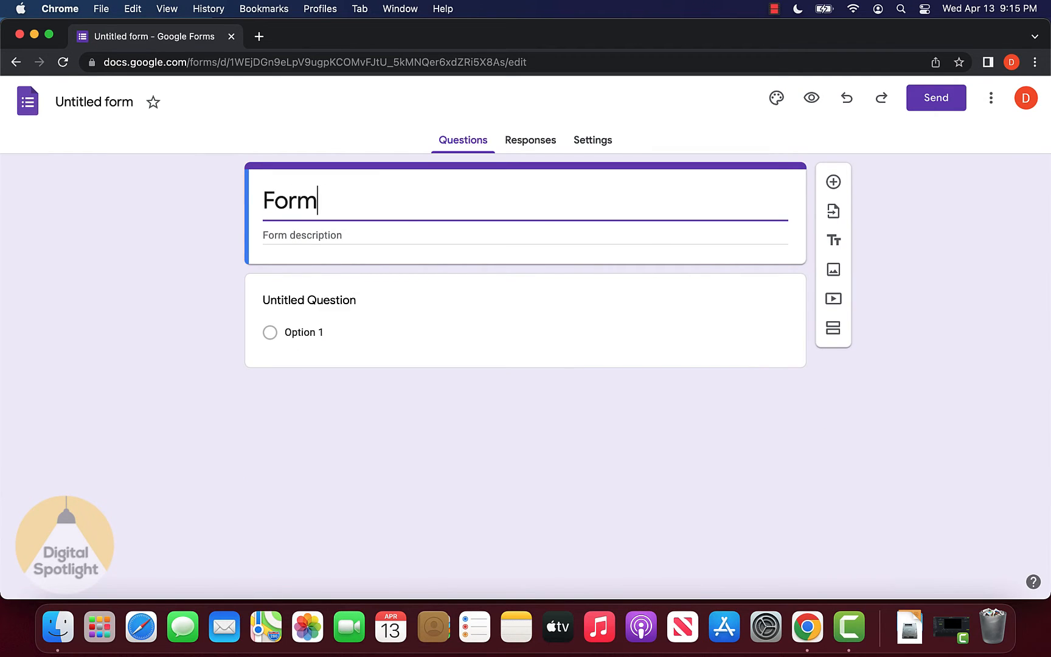
text( Title)
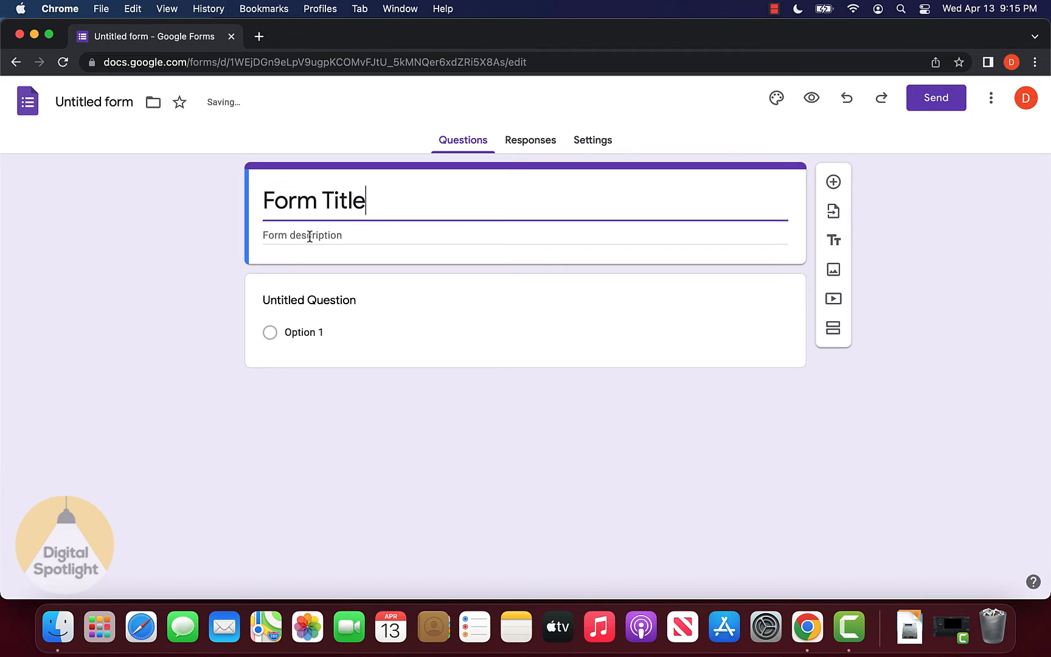
click(356, 234)
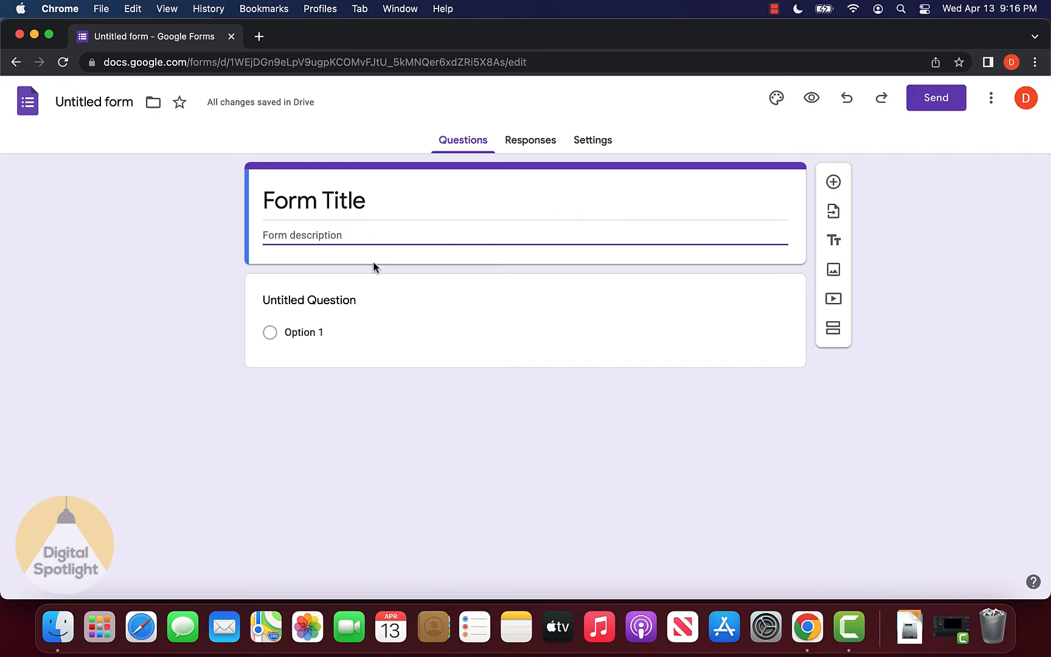
text(Here you can put a)
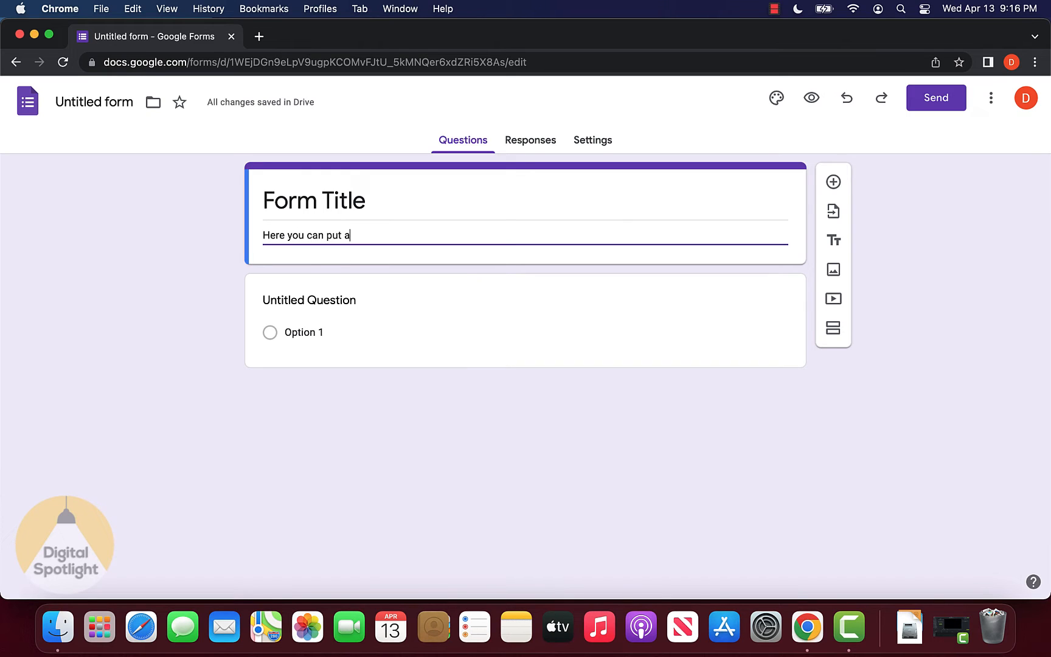
text( description for your form....)
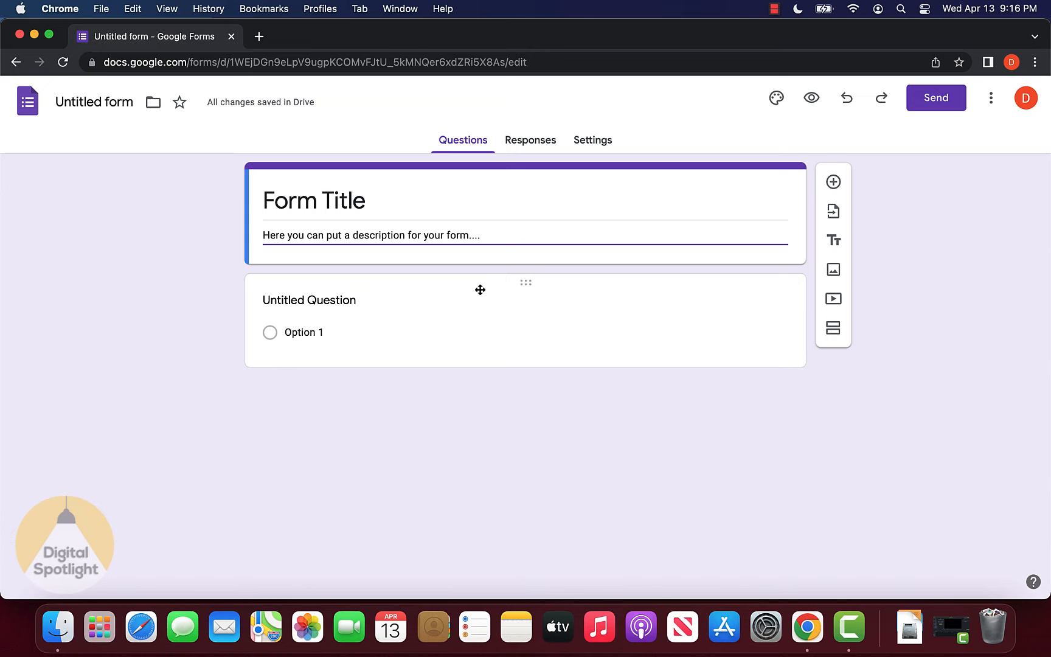
Replace the untitled question's text with "What is your name?"
click(318, 300)
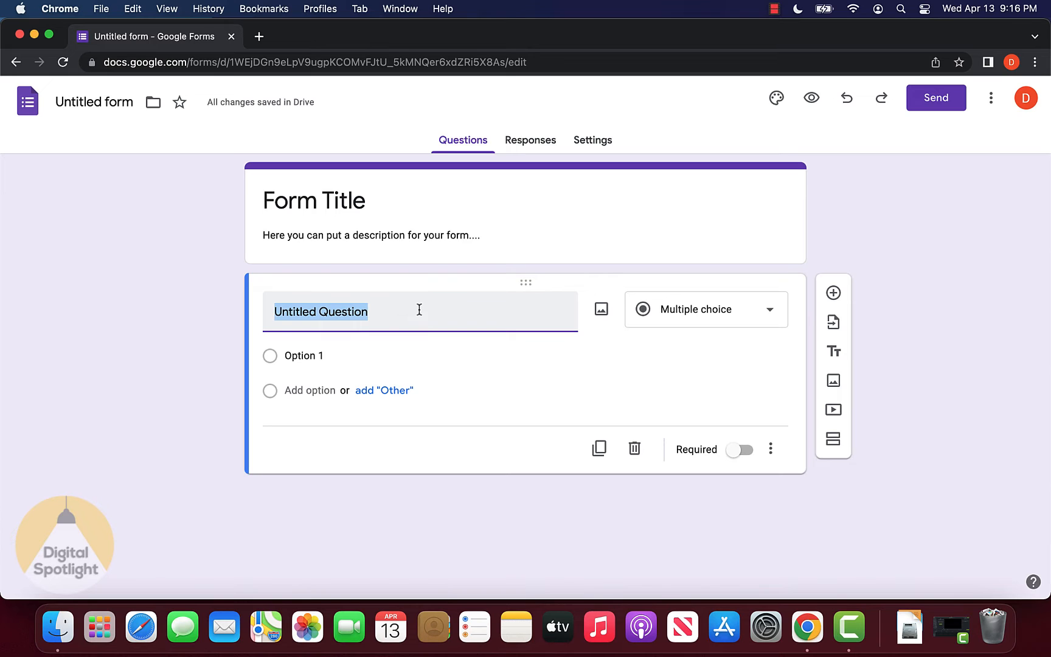
text(Wh)
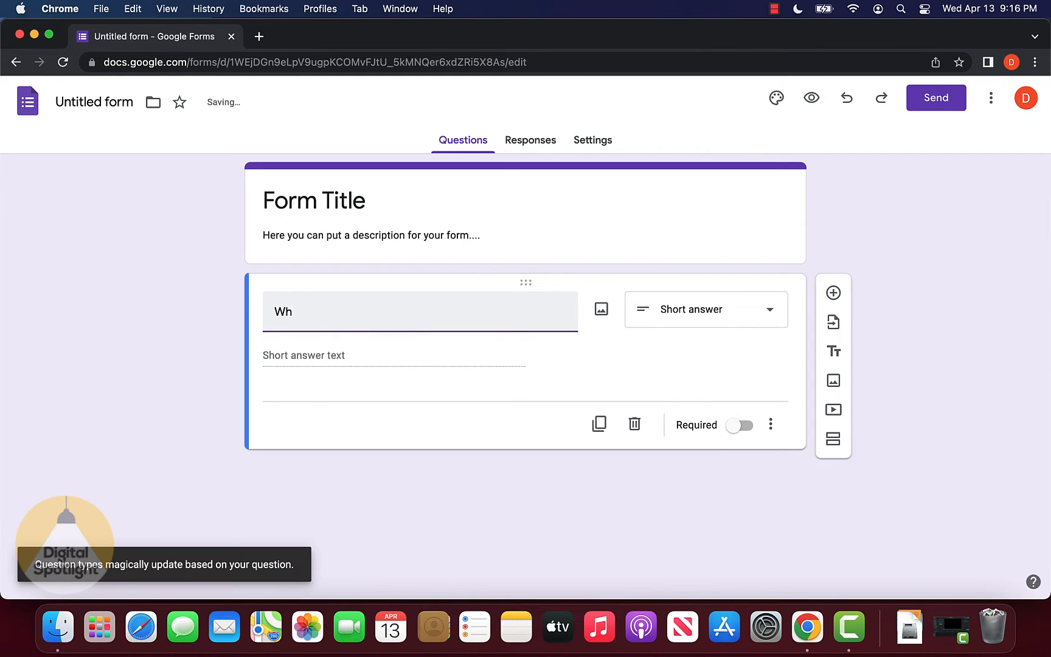
text(at is your name?)
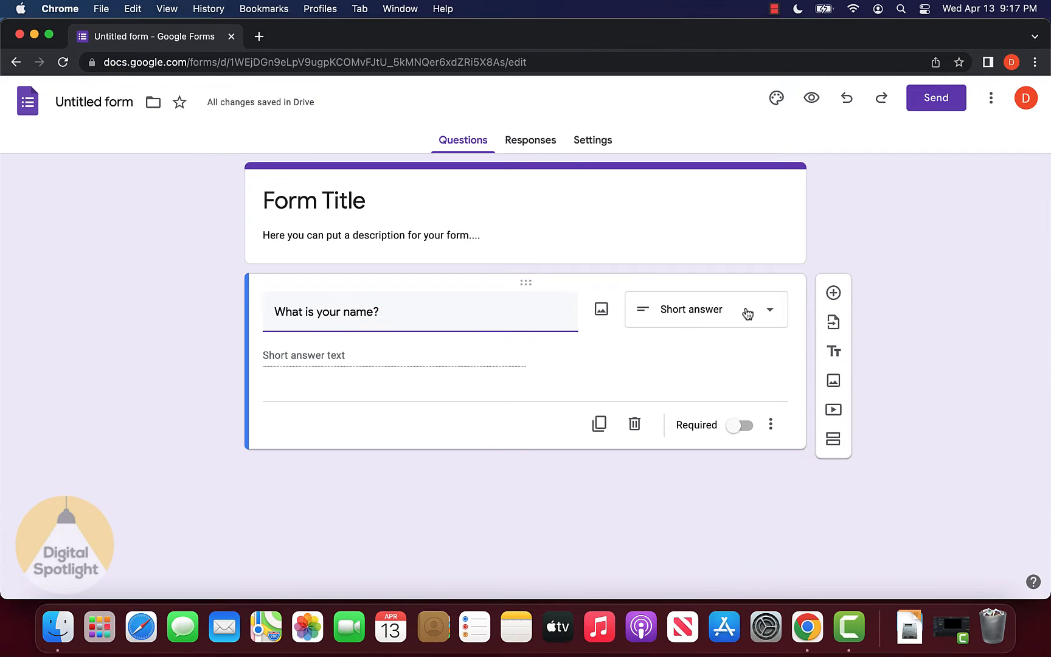
Review the answer types available for the name question, keeping Short answer selected
click(770, 312)
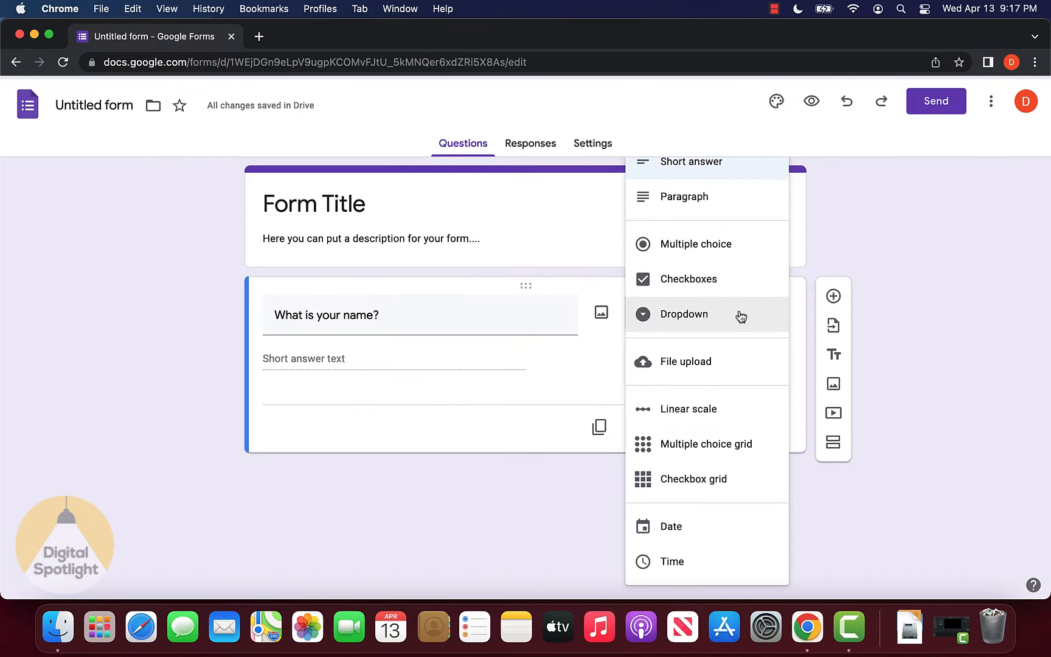
click(585, 365)
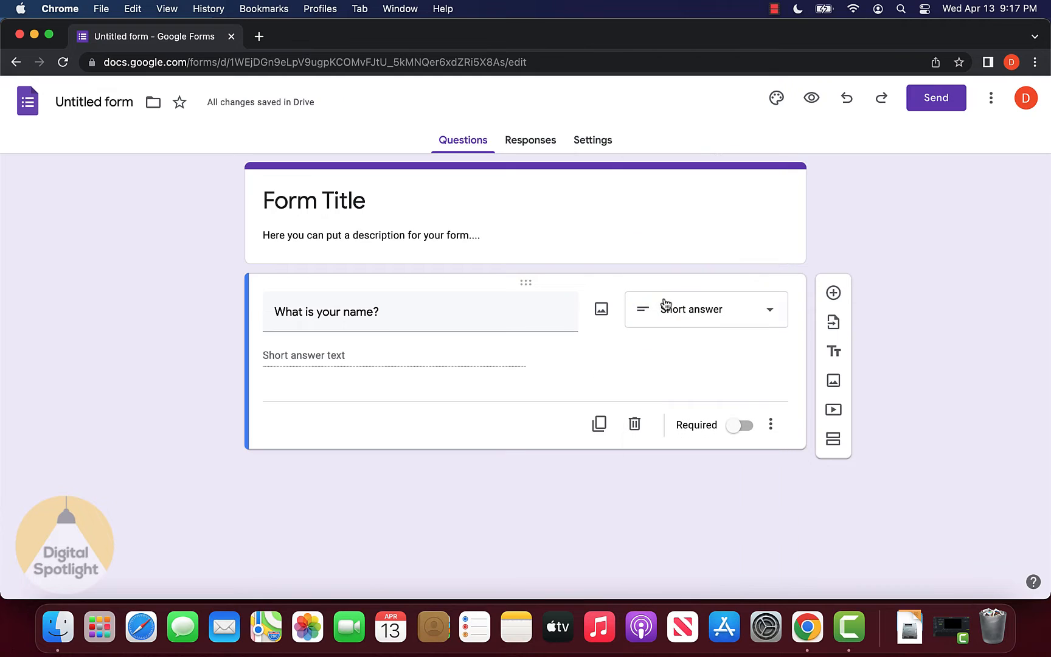
click(732, 319)
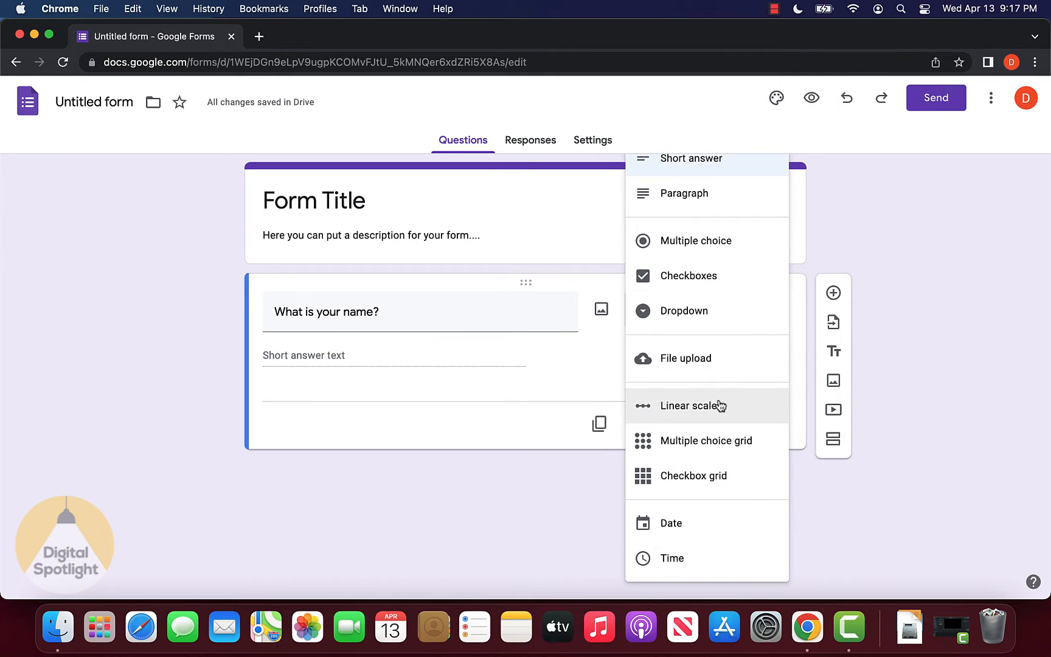
click(739, 162)
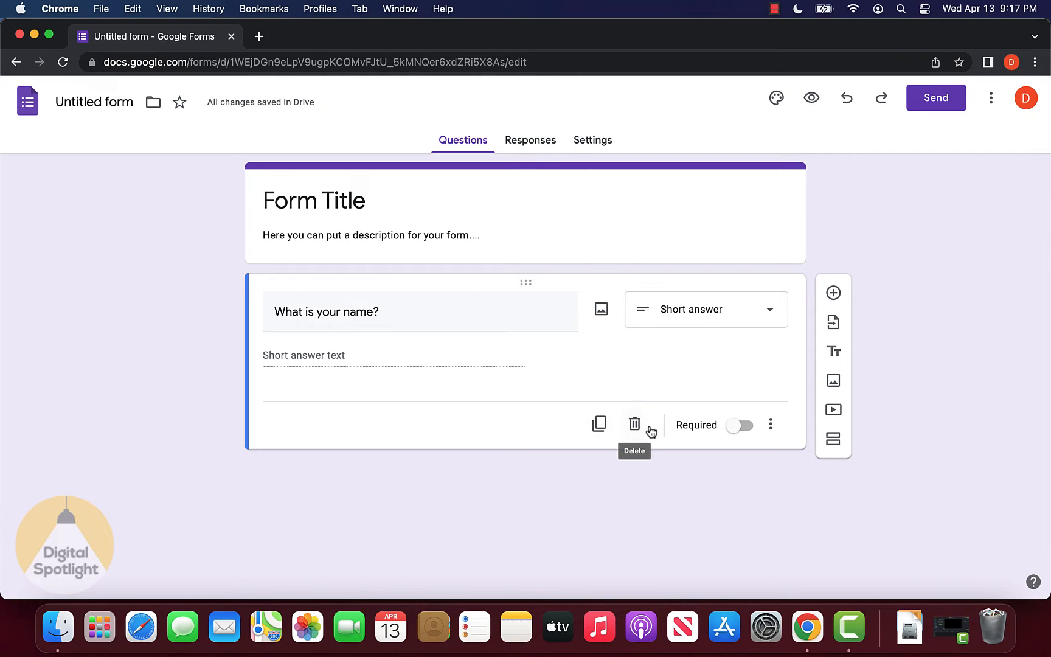
Duplicate the "What is your name?" question and delete the copy
click(599, 424)
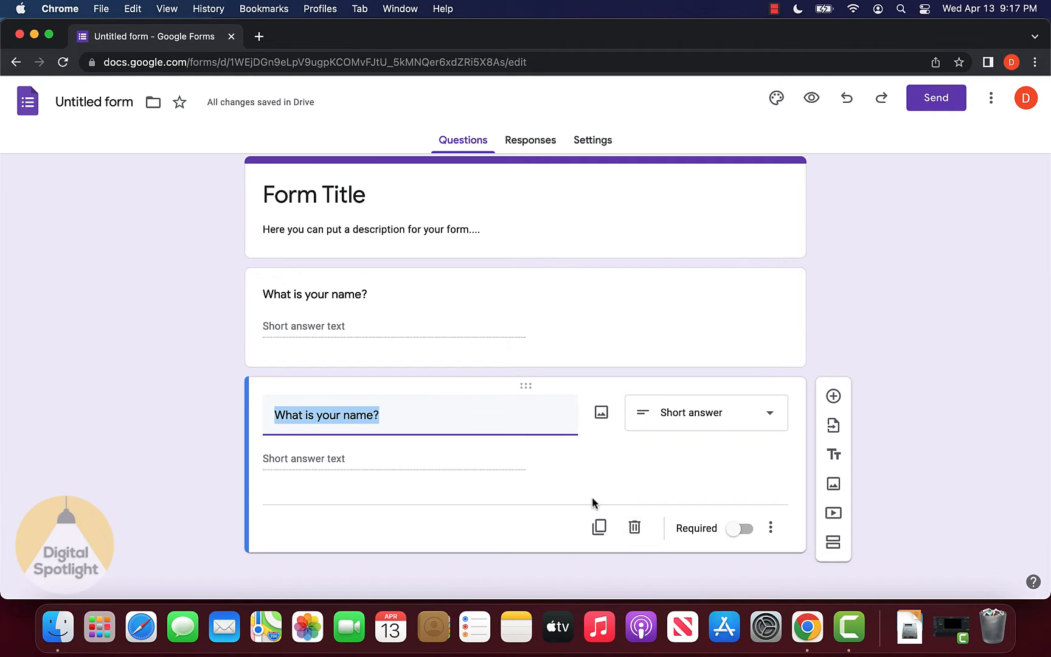
click(634, 527)
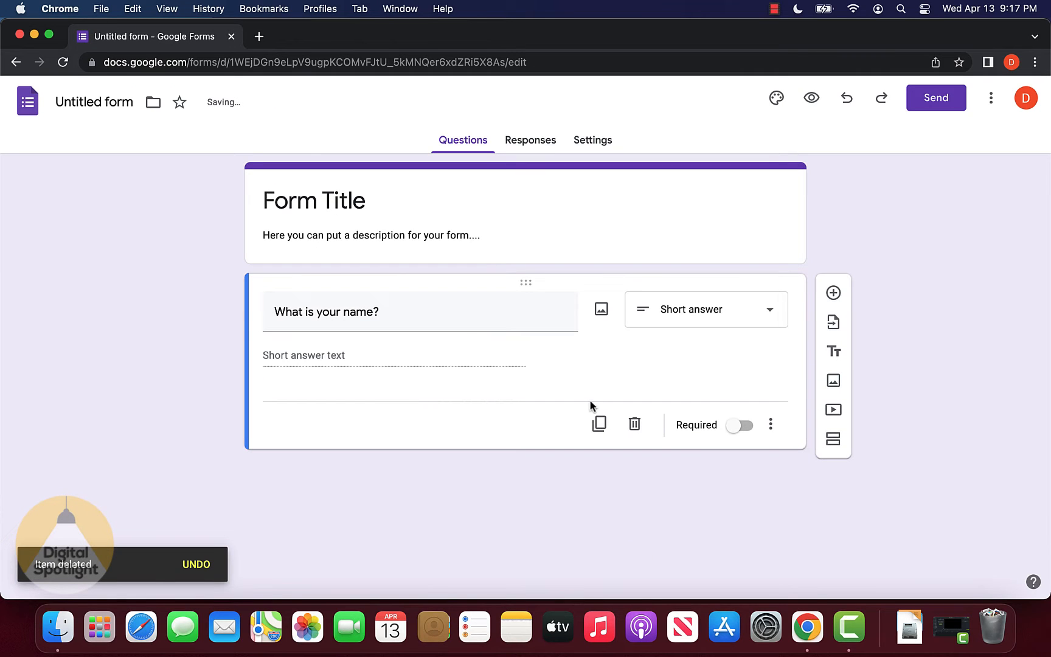
Reword the name question as "What is your first name?"
triple_click(345, 310)
click(344, 311)
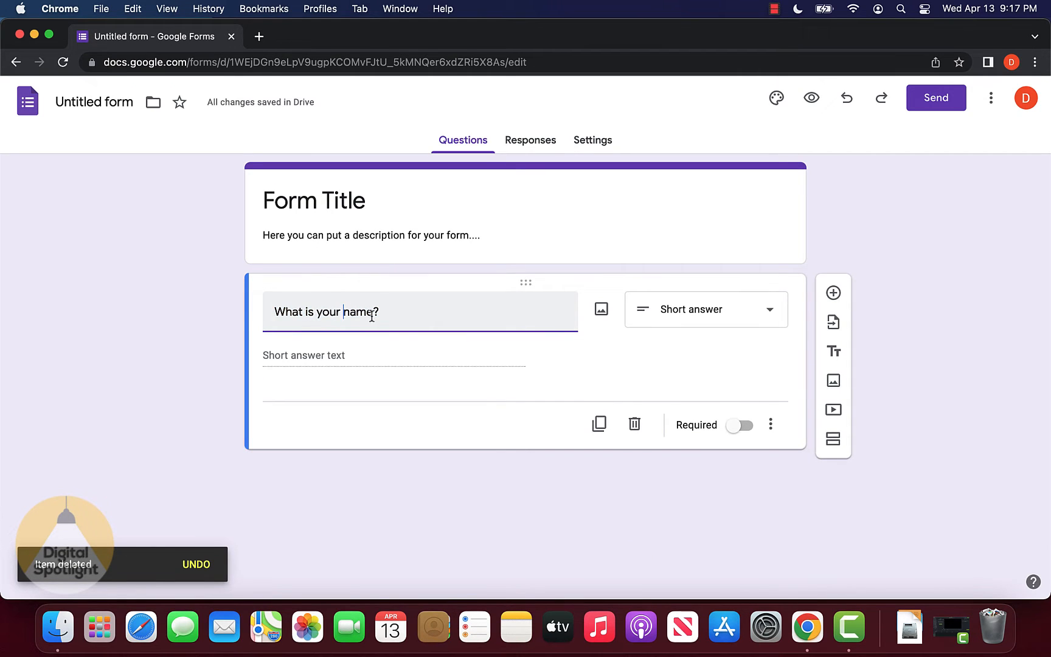
text(first)
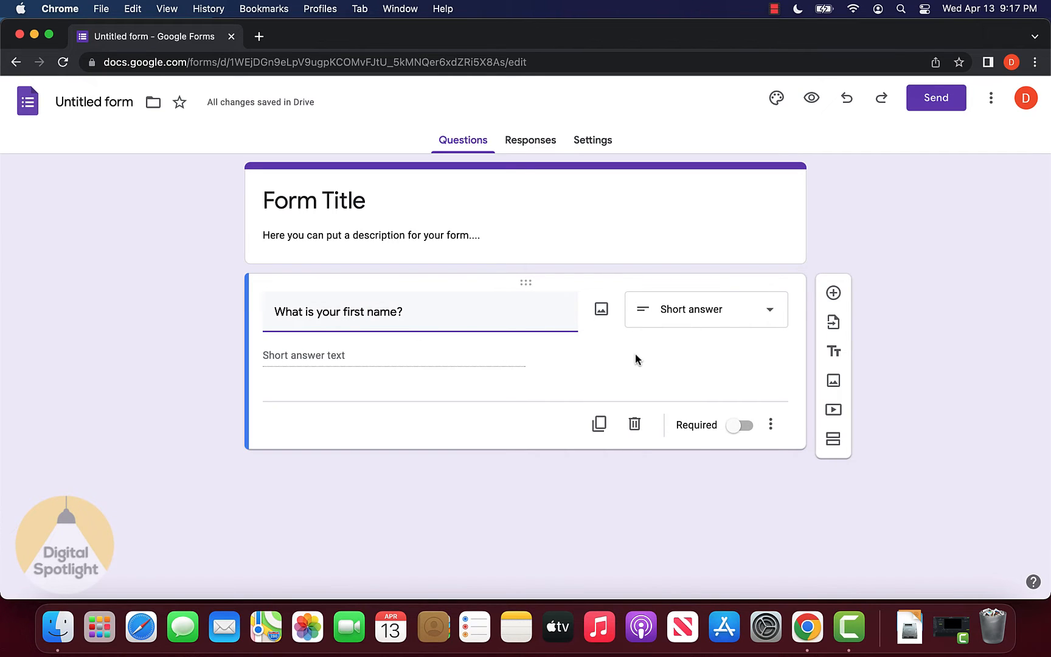
Try a duplicate of the first-name question reworded as "What is your last name?", and delete that copy
click(599, 424)
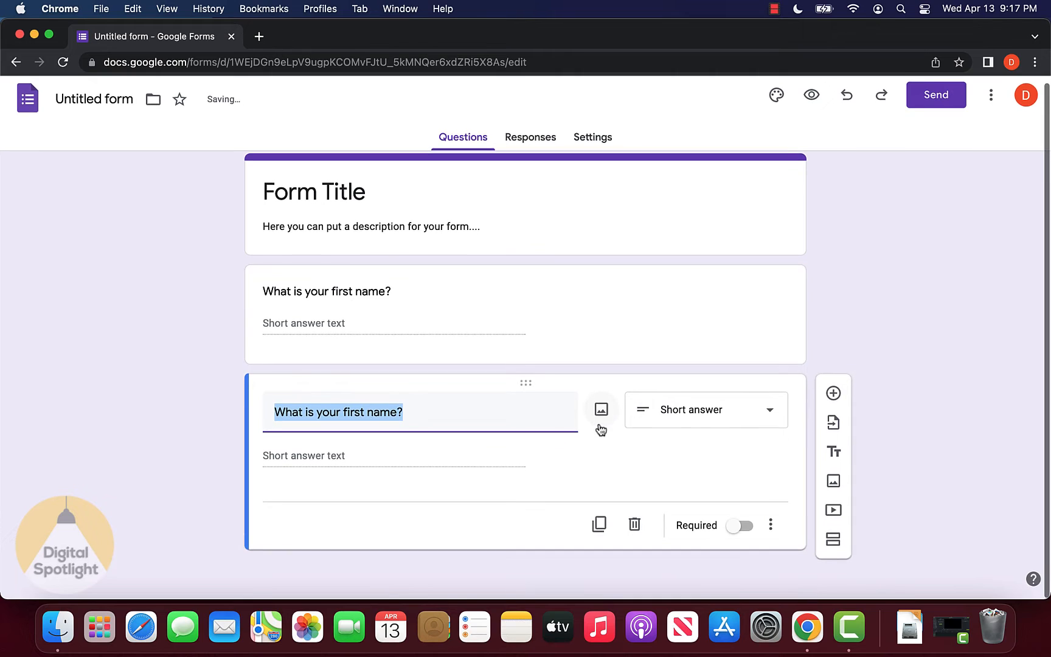
double_click(355, 412)
text(last)
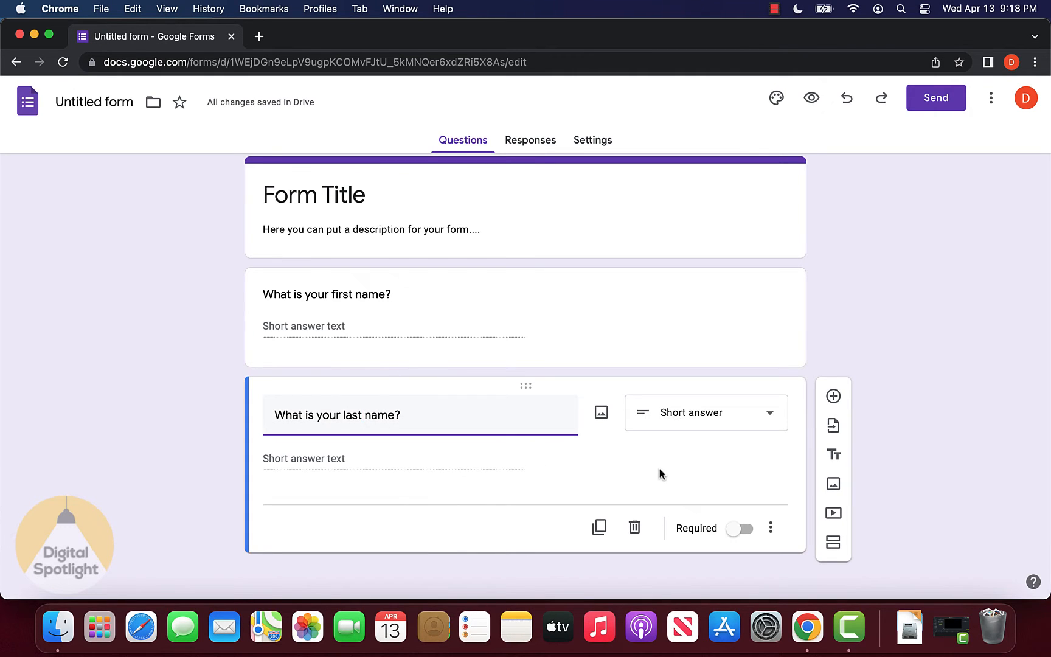
click(641, 532)
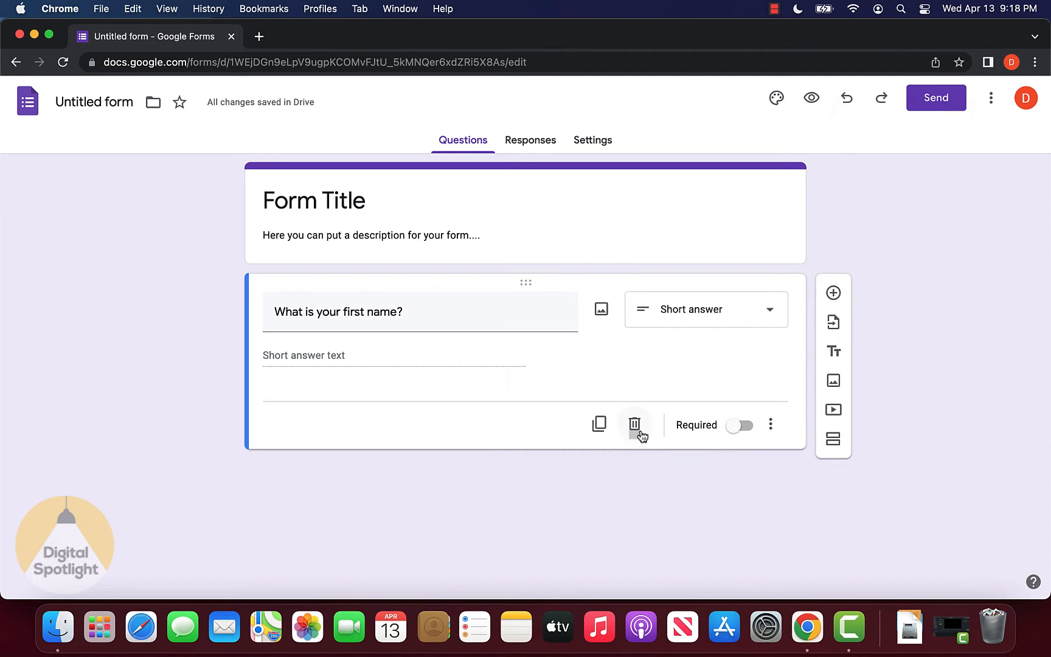
Make the first-name question required and add response validation to it
click(741, 431)
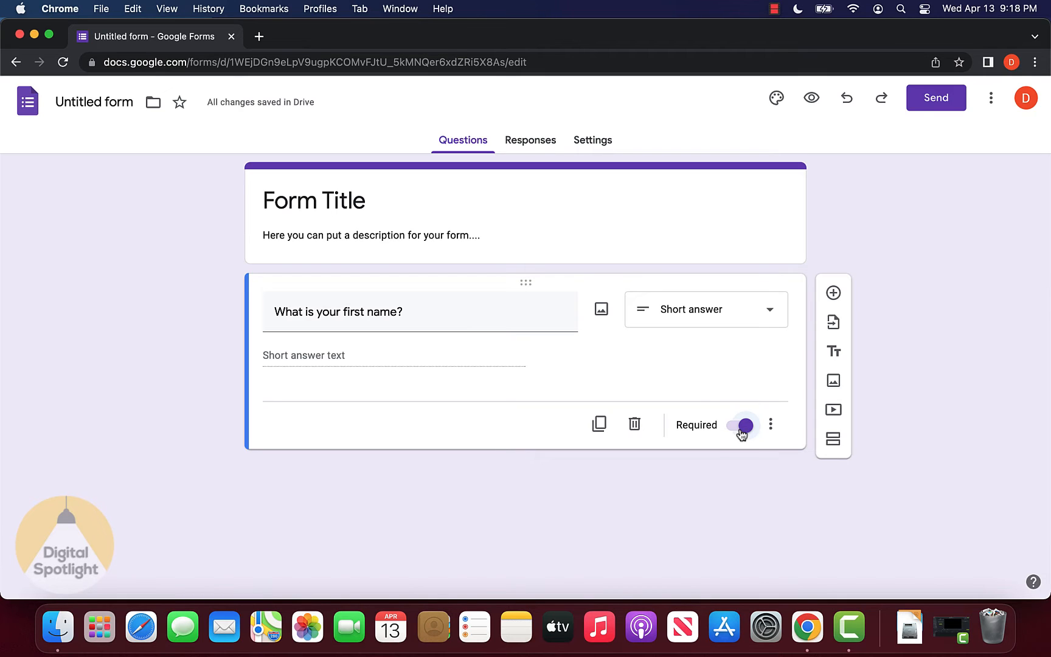
click(770, 425)
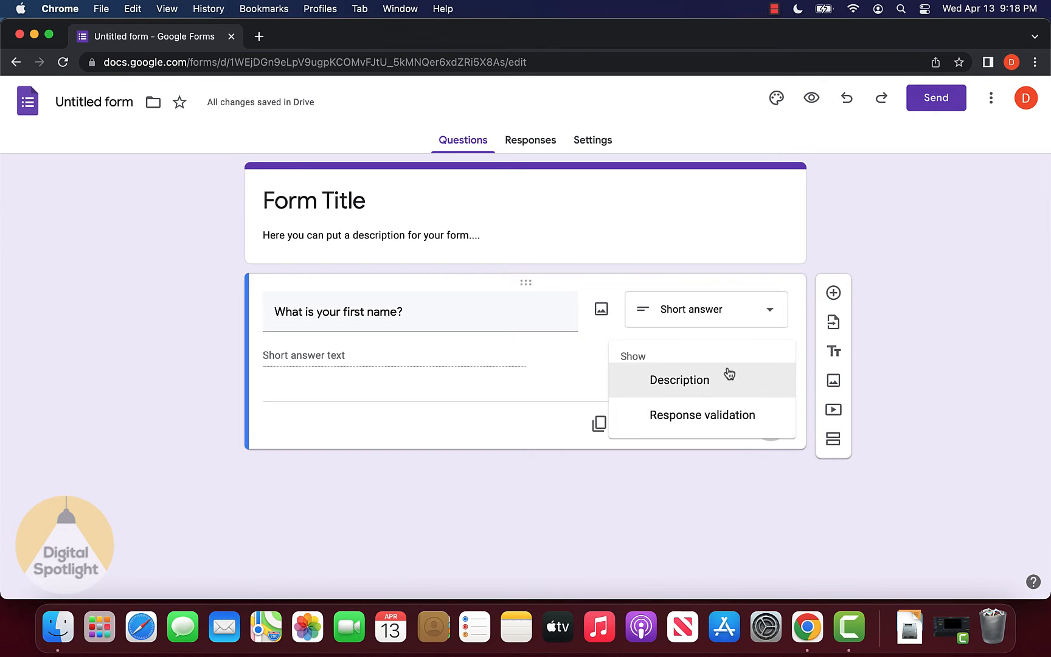
click(762, 445)
click(770, 429)
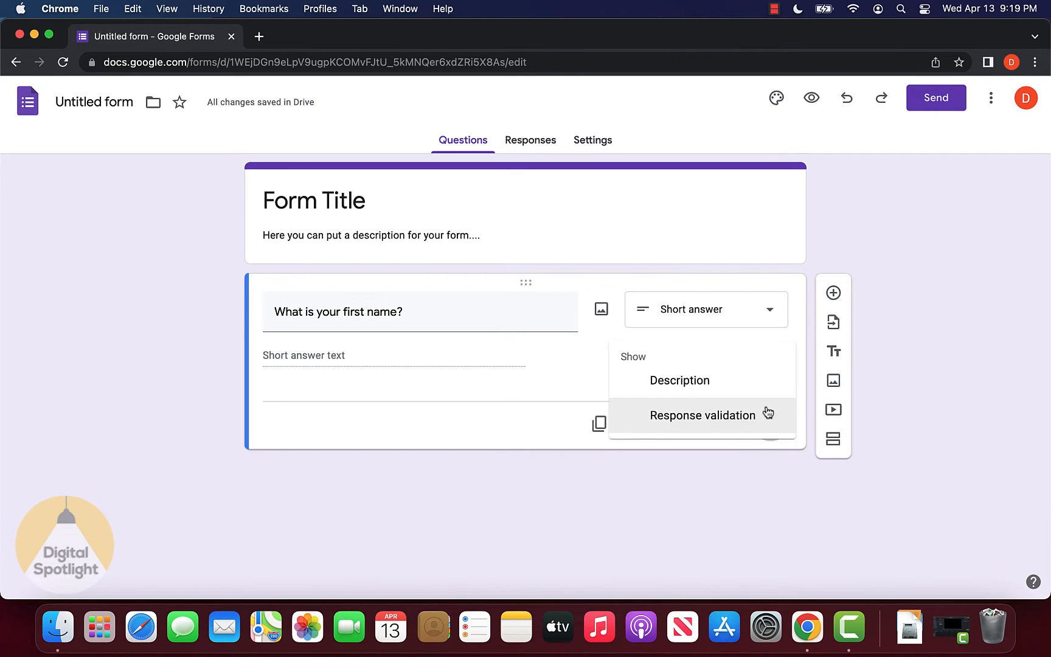
click(758, 414)
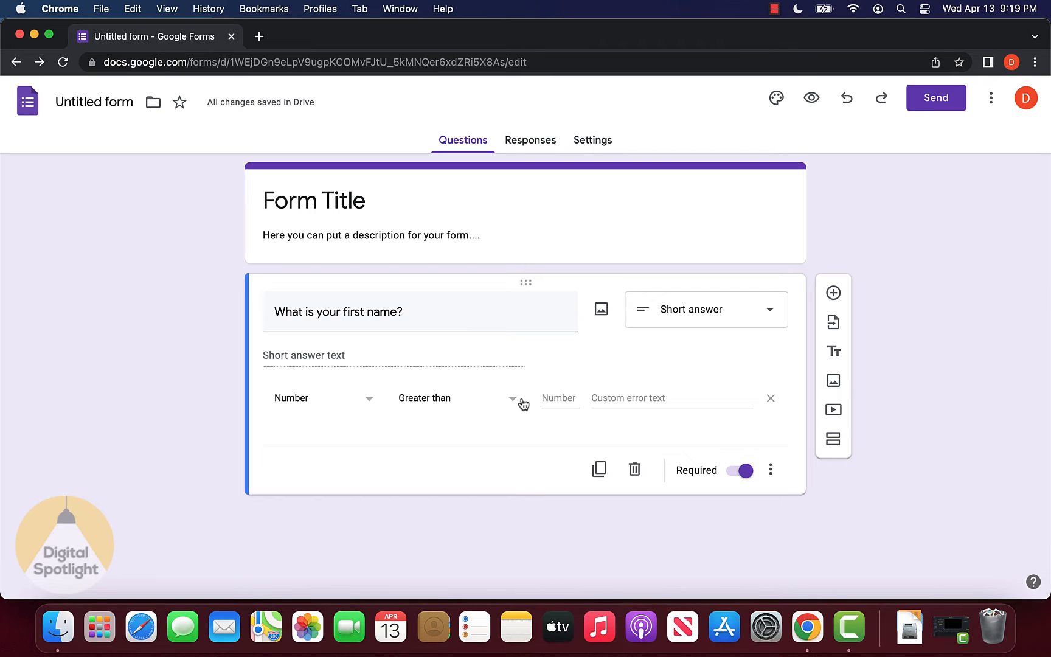
Remove the response validation from the first-name question, and turn its description field on and off again
click(771, 399)
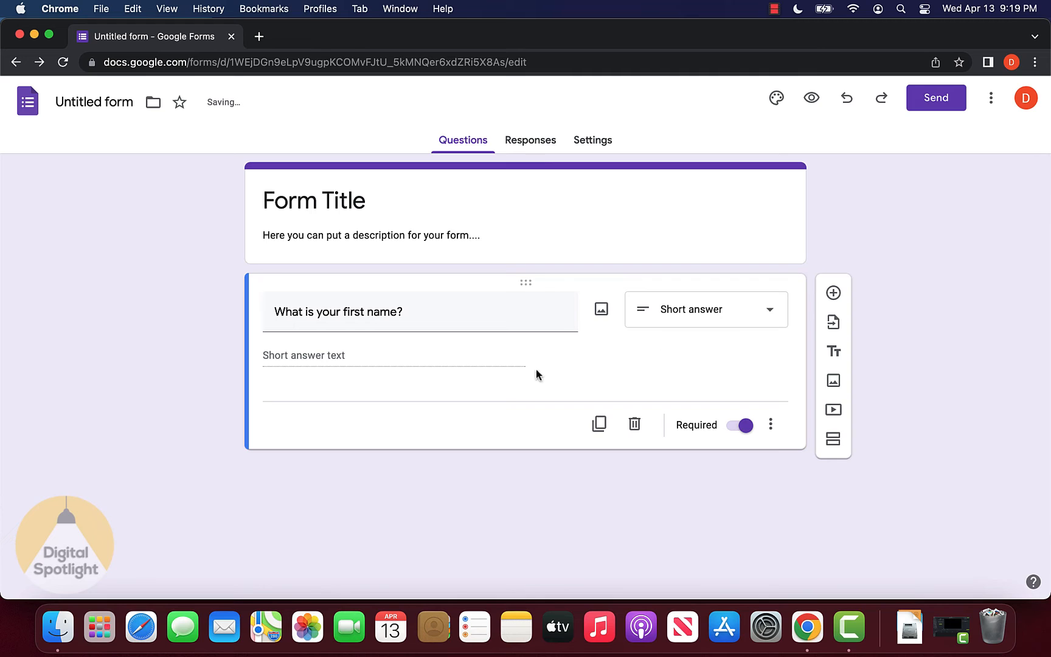
click(770, 424)
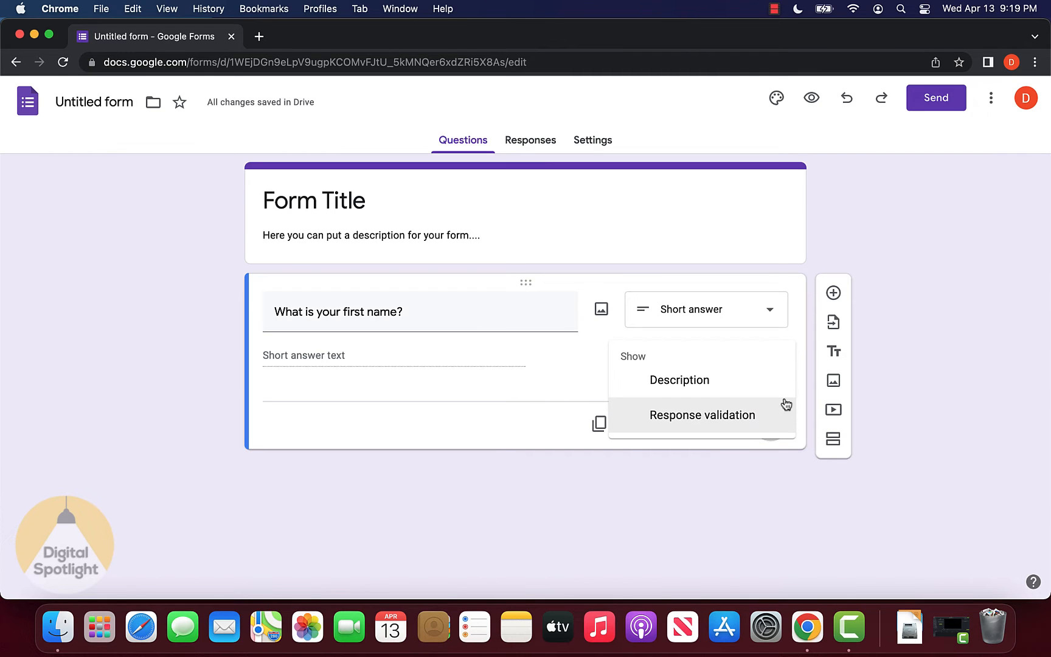
click(761, 380)
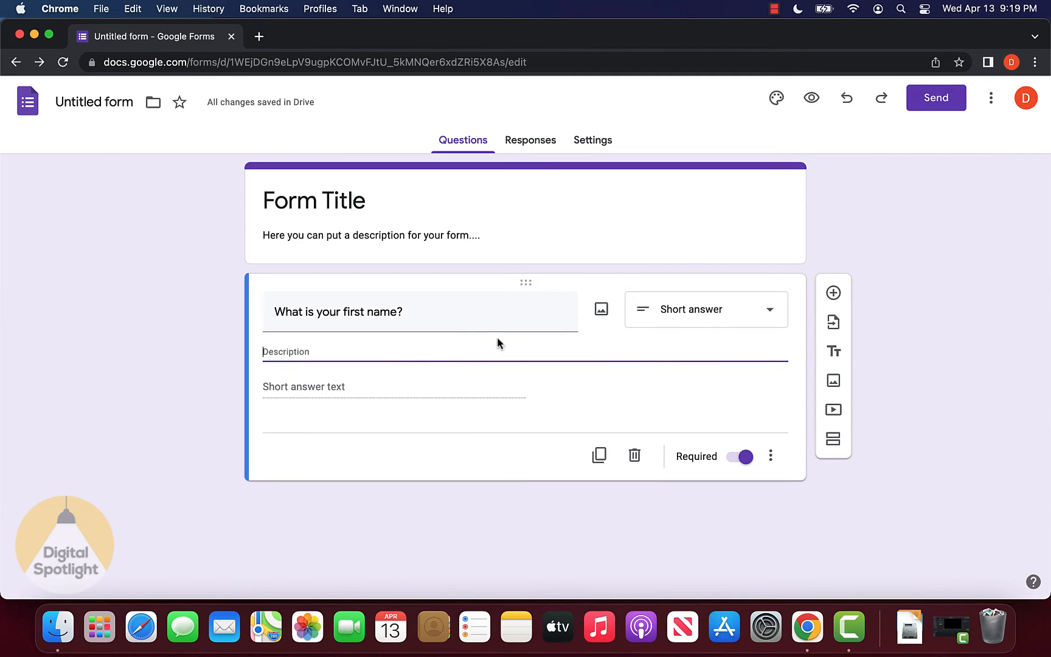
click(770, 455)
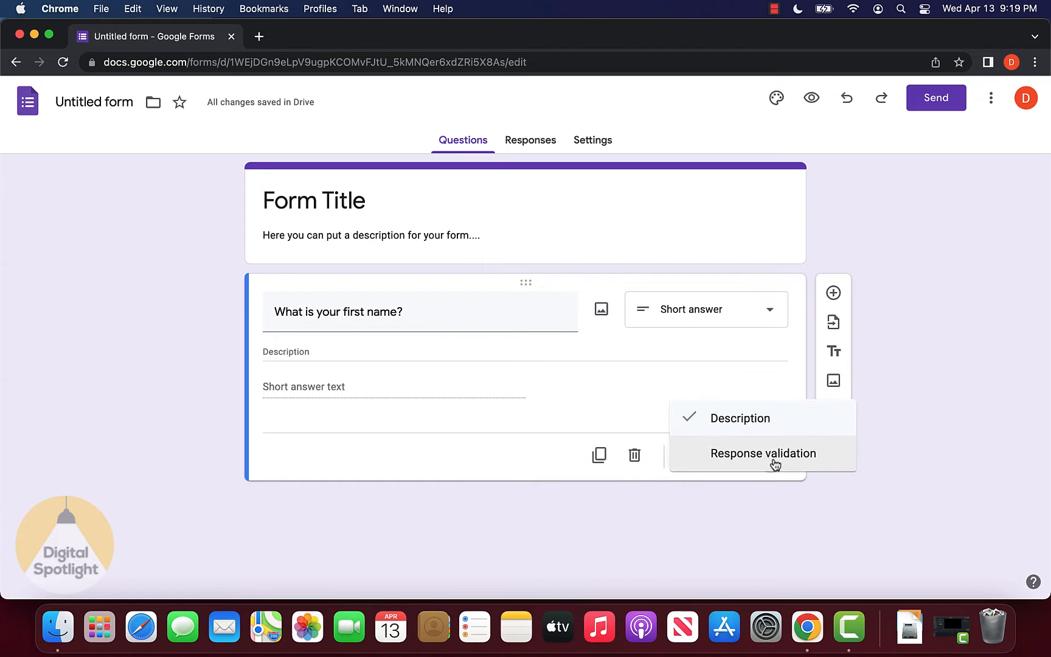
click(751, 407)
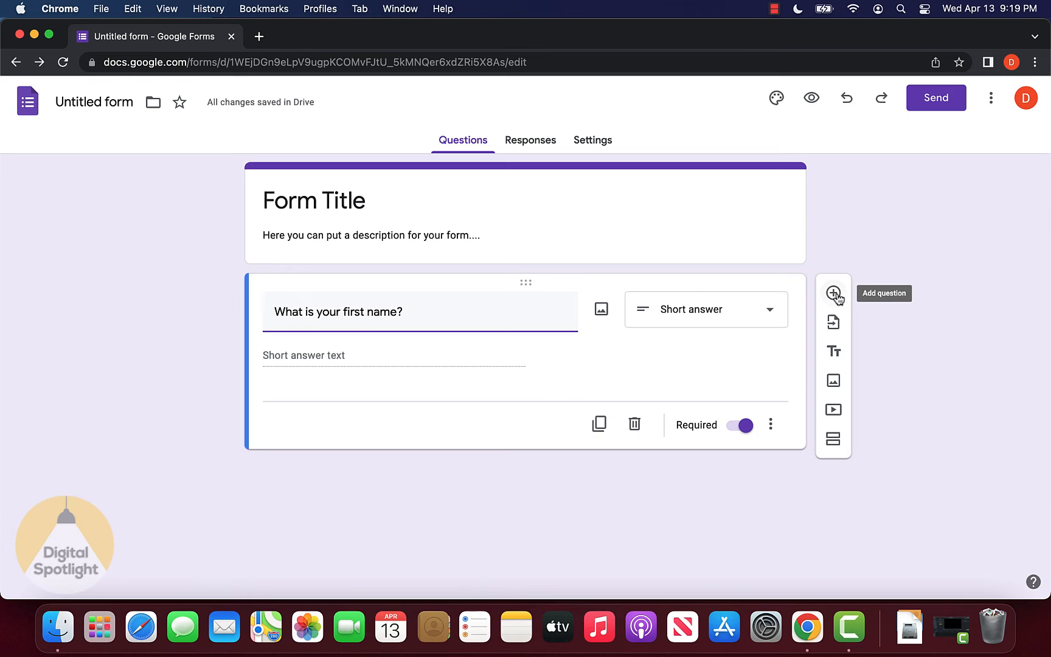
Add a multiple-choice question "Are you subscribed to my channel?" with all the suggested options: Yes, No and Maybe
click(839, 298)
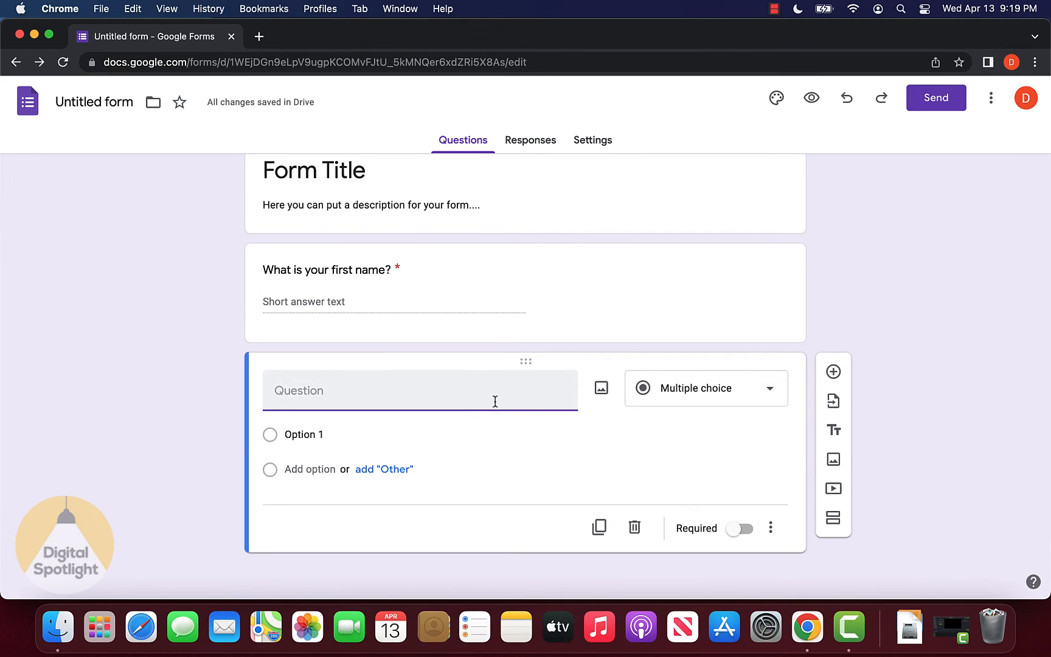
text(Are you)
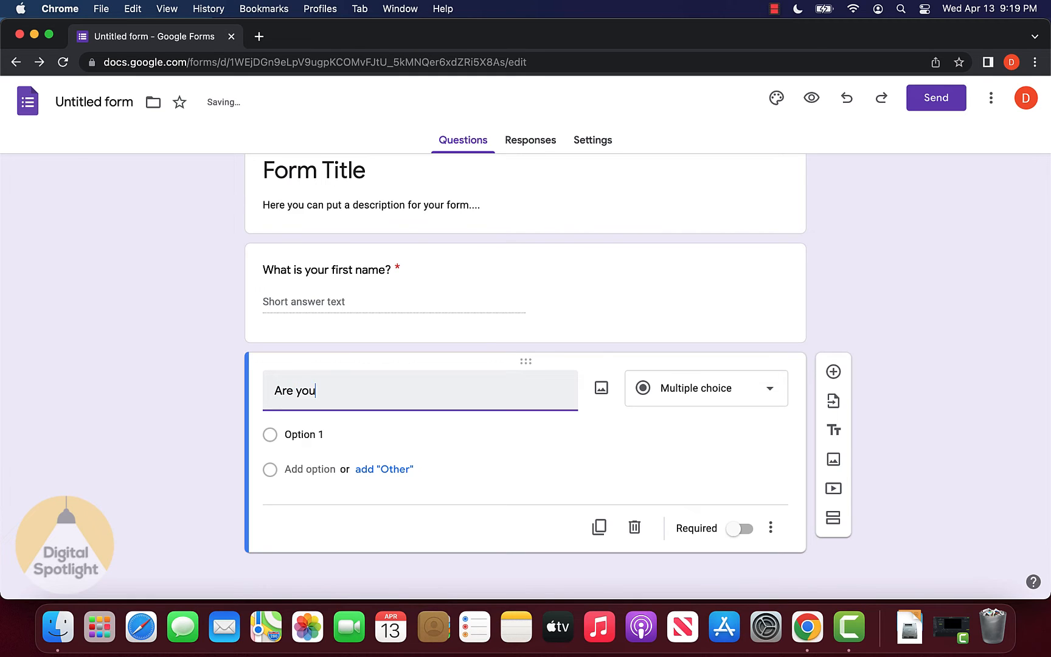
text( subscribed to my c)
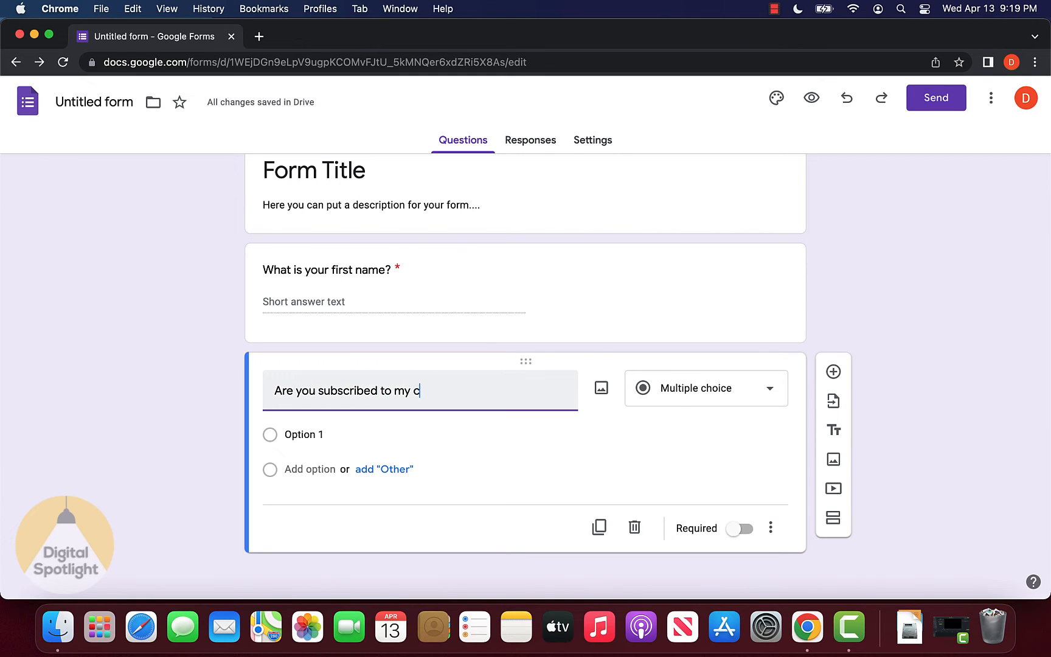
text(hannel?)
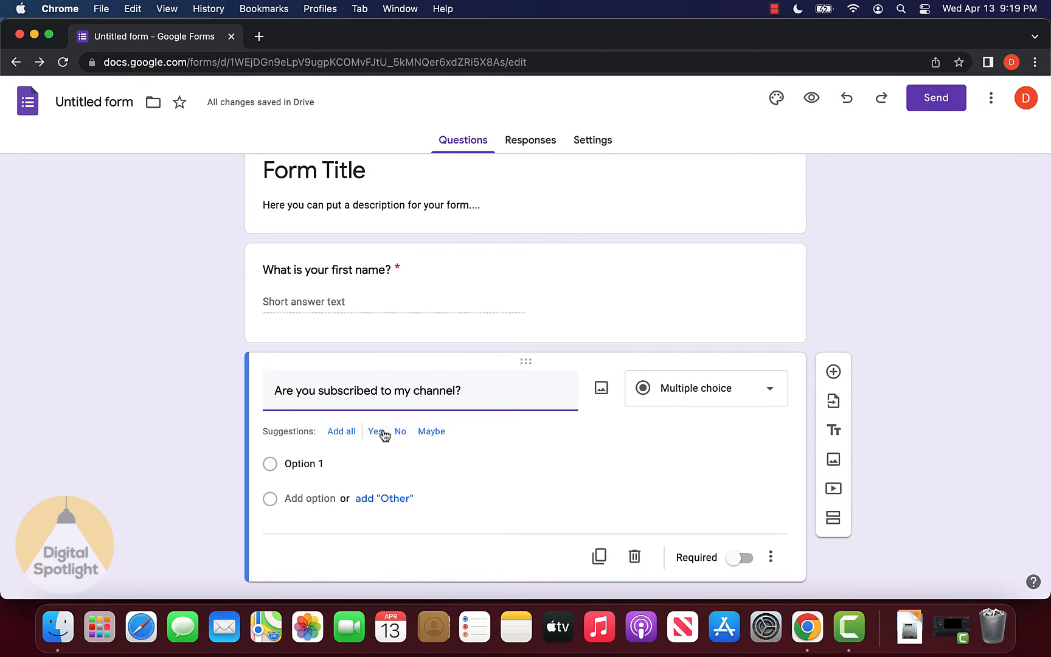
click(346, 432)
scroll(350, 521, down, 2)
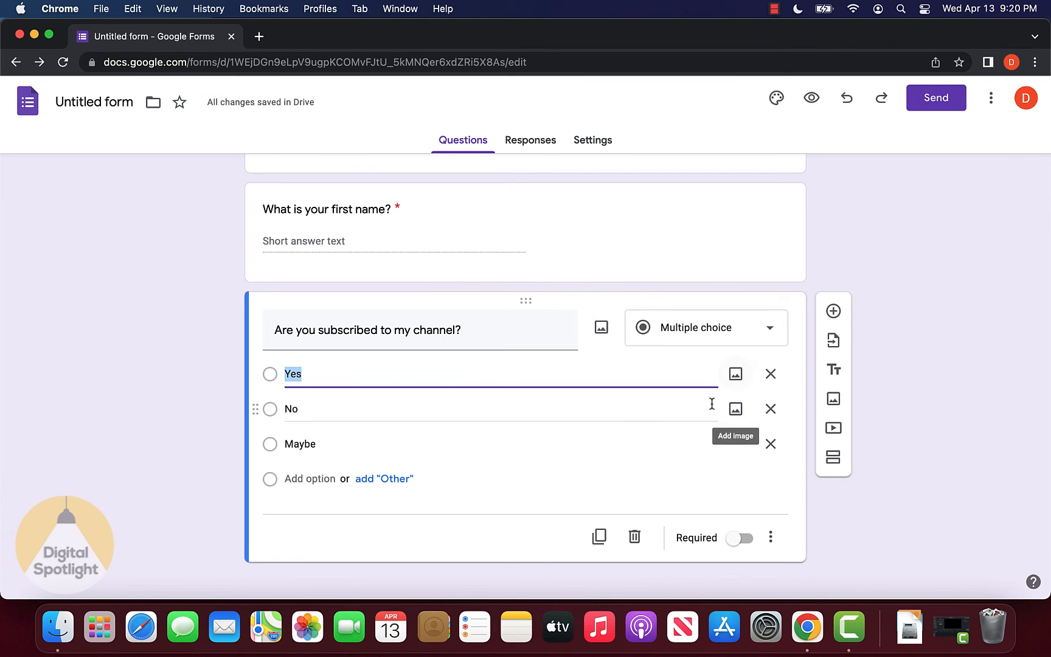
click(684, 404)
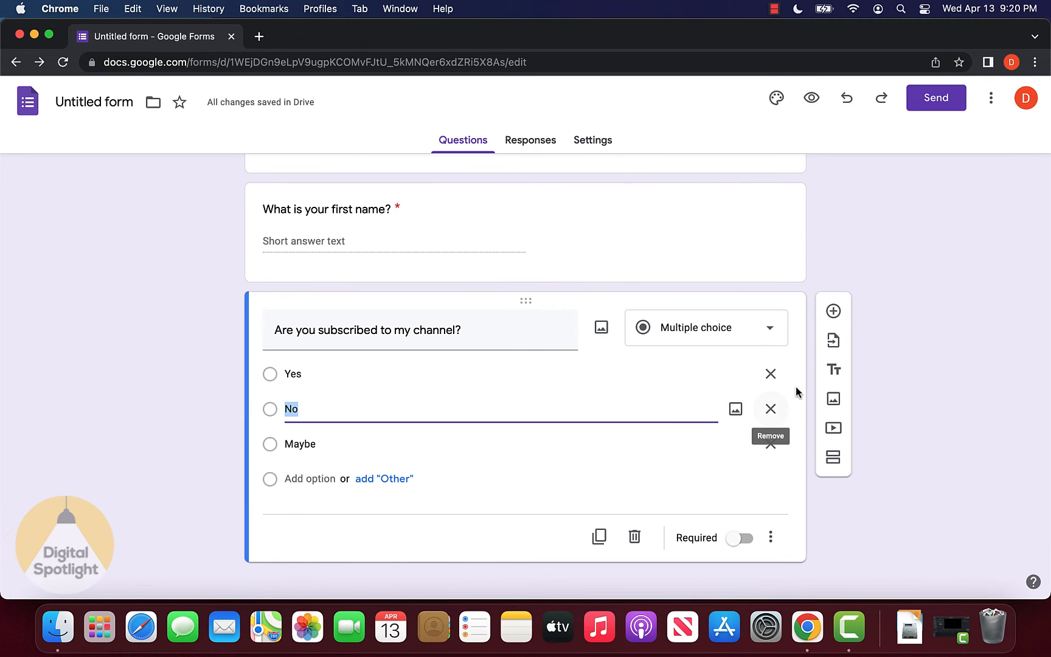
scroll(774, 394, down, 1)
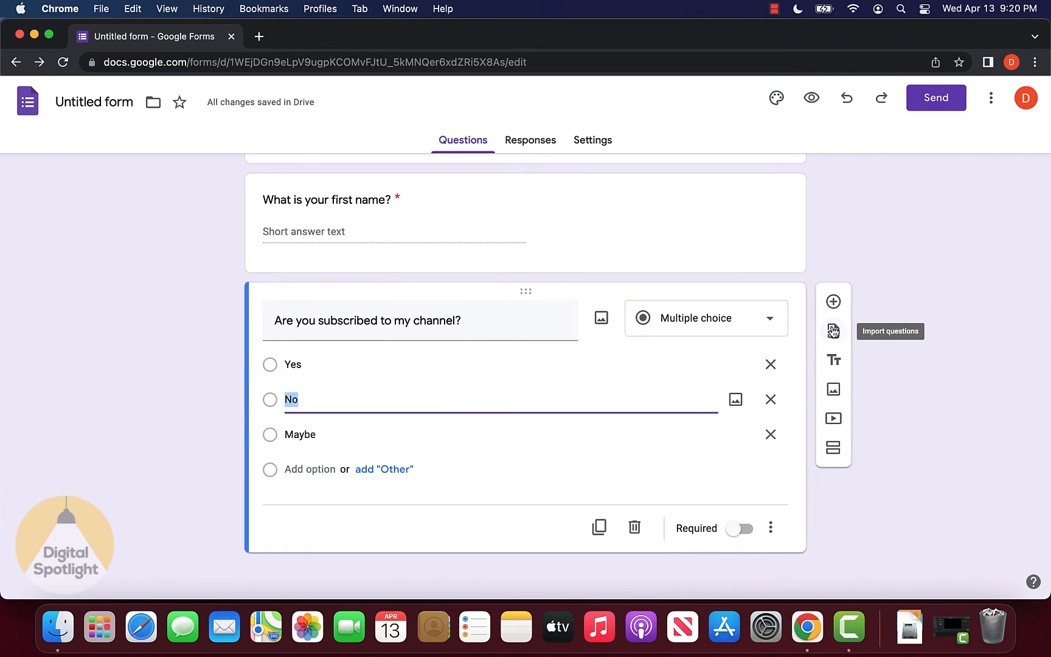
Try adding a title-and-description block and a new section below the subscription question, deleting each one again
click(835, 361)
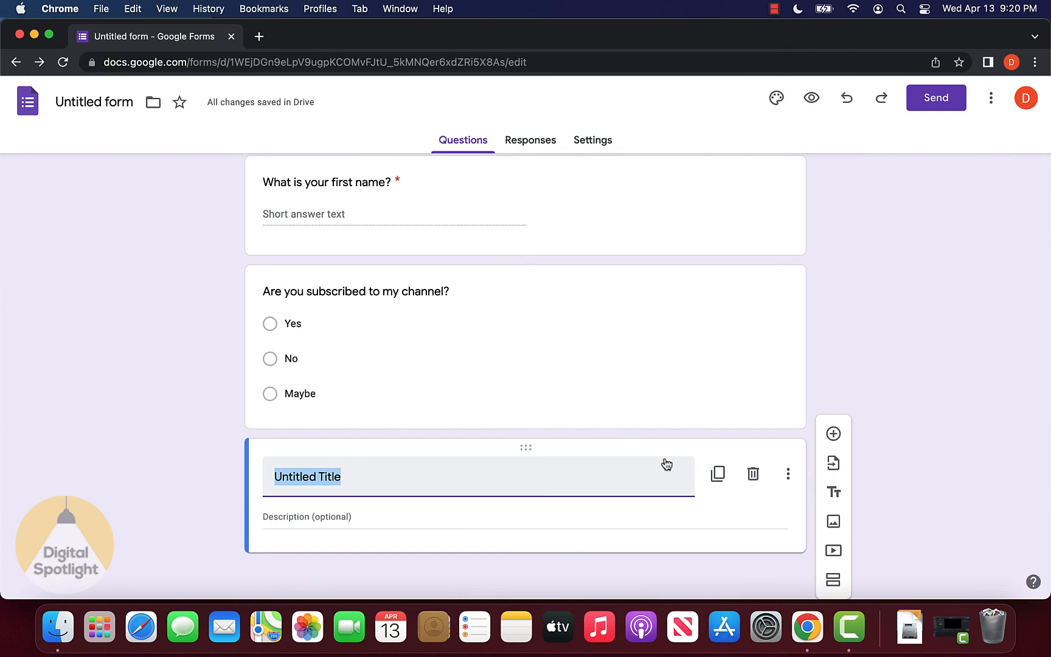
click(752, 475)
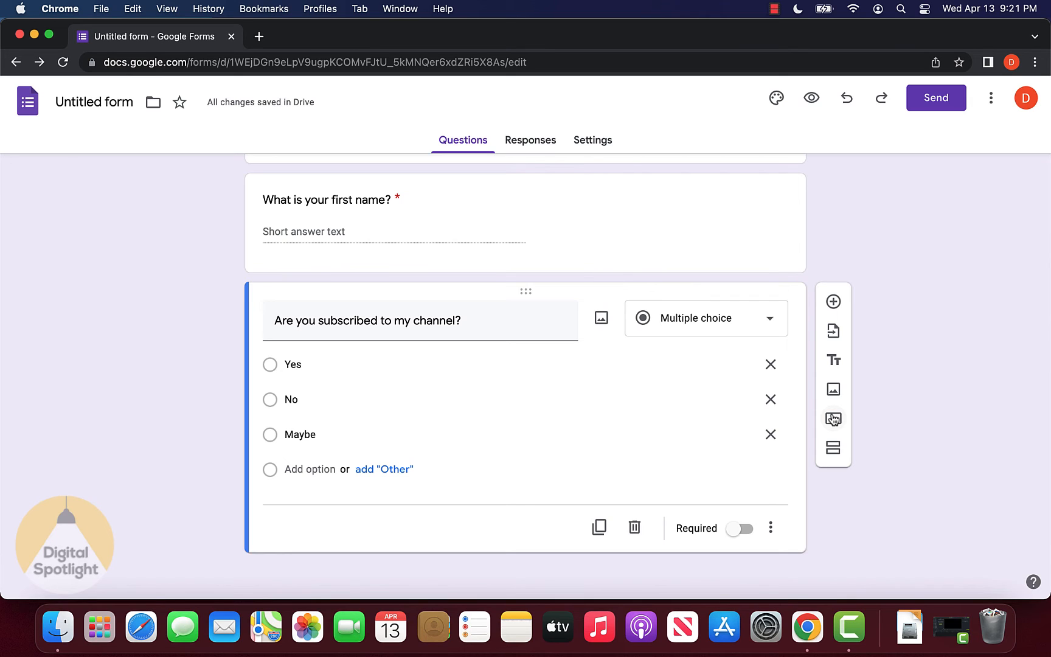
click(837, 454)
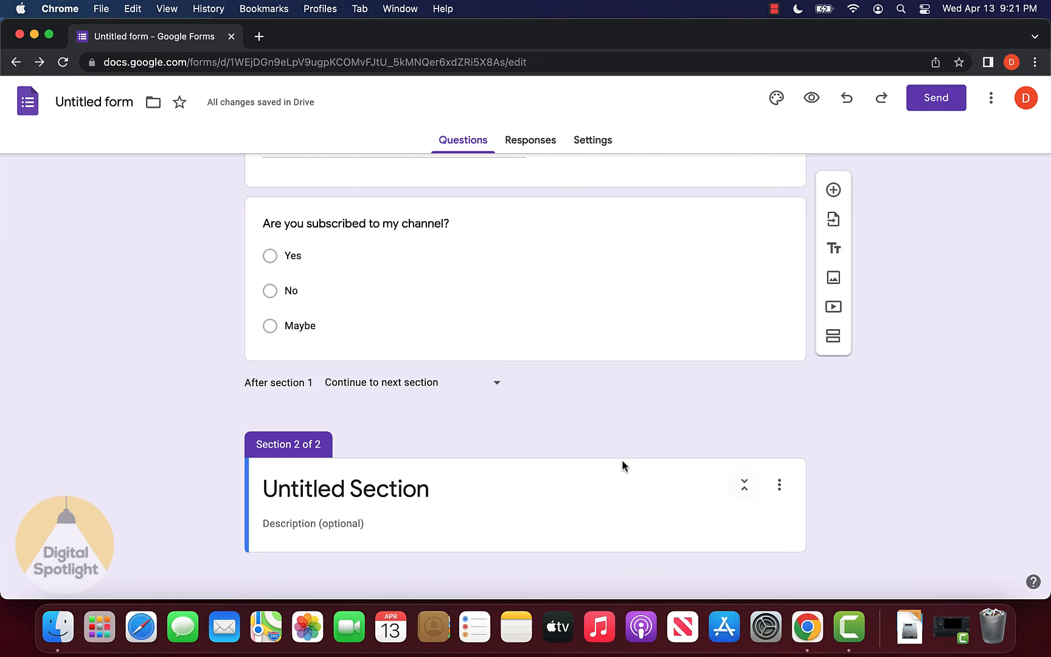
click(779, 484)
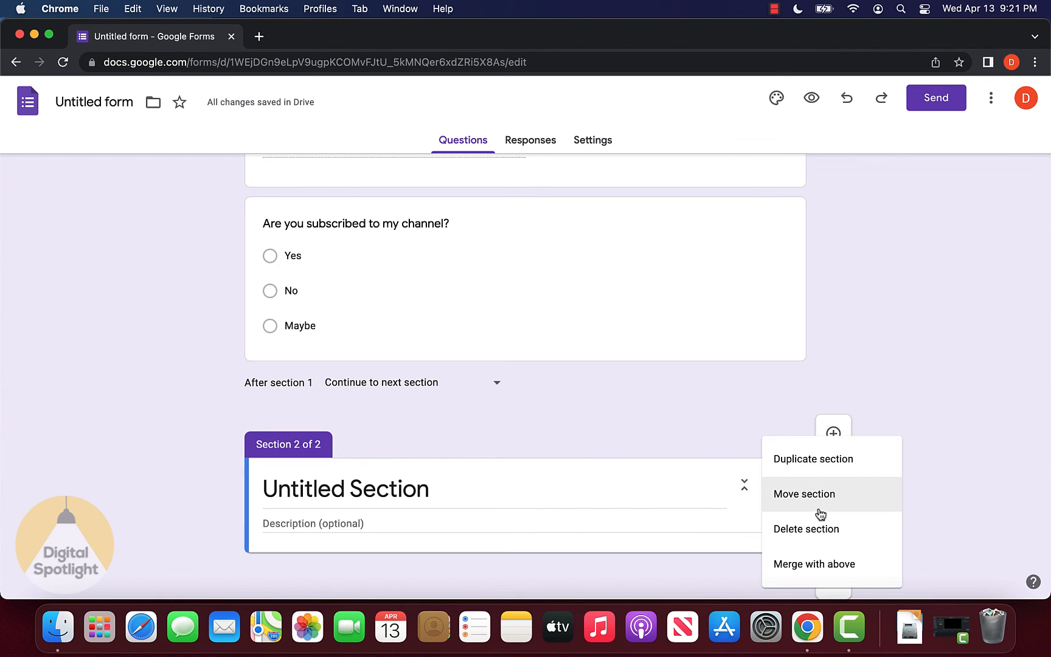
click(819, 530)
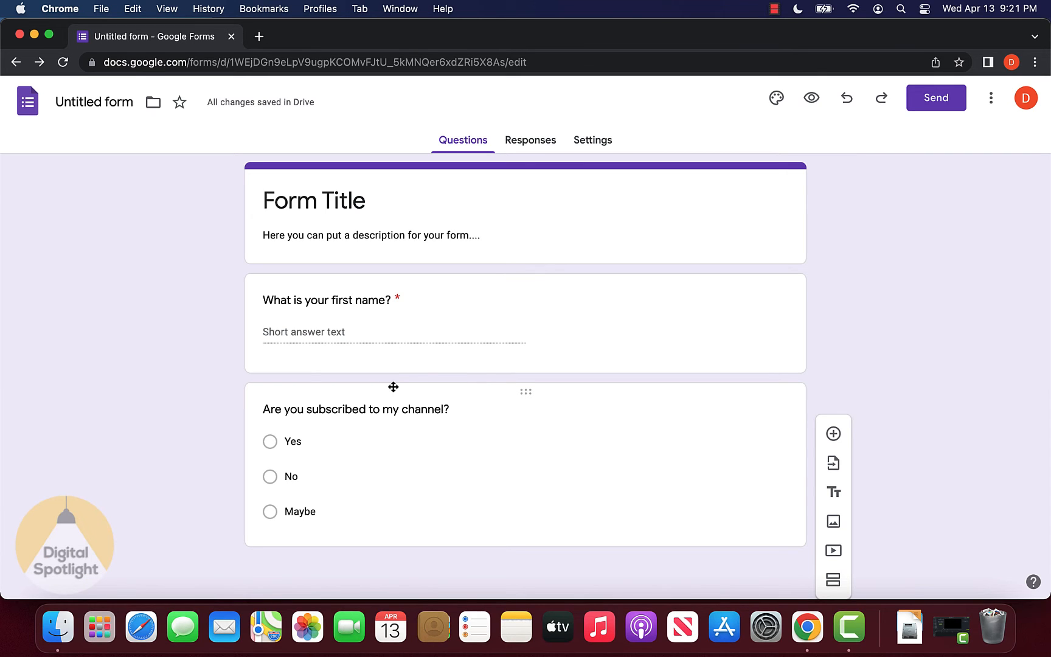
click(414, 395)
scroll(511, 487, down, 2)
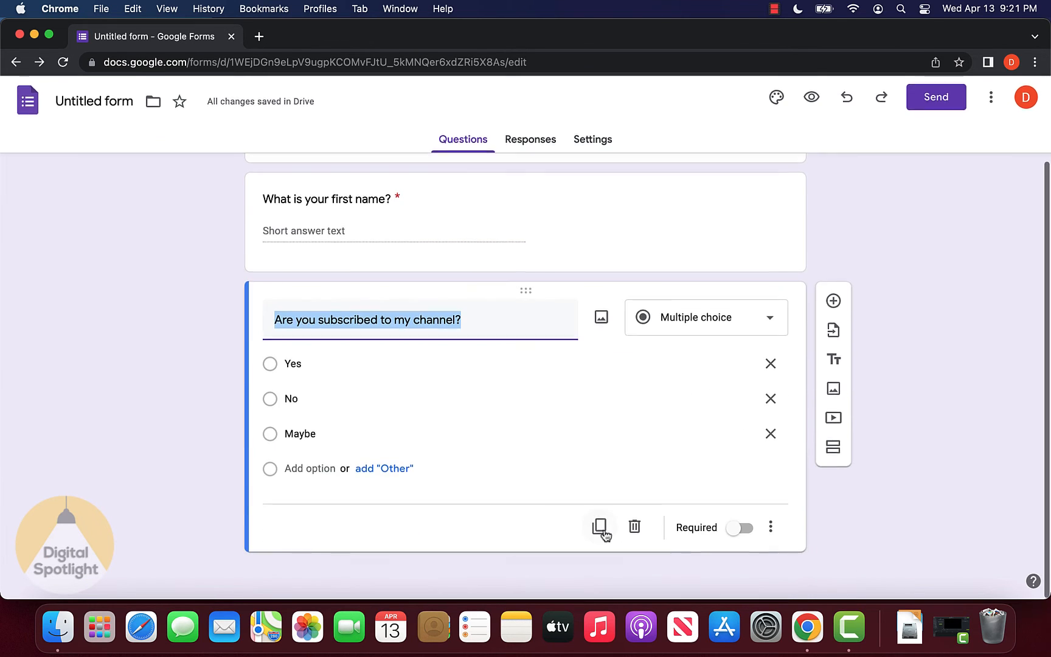
scroll(732, 528, up, 1)
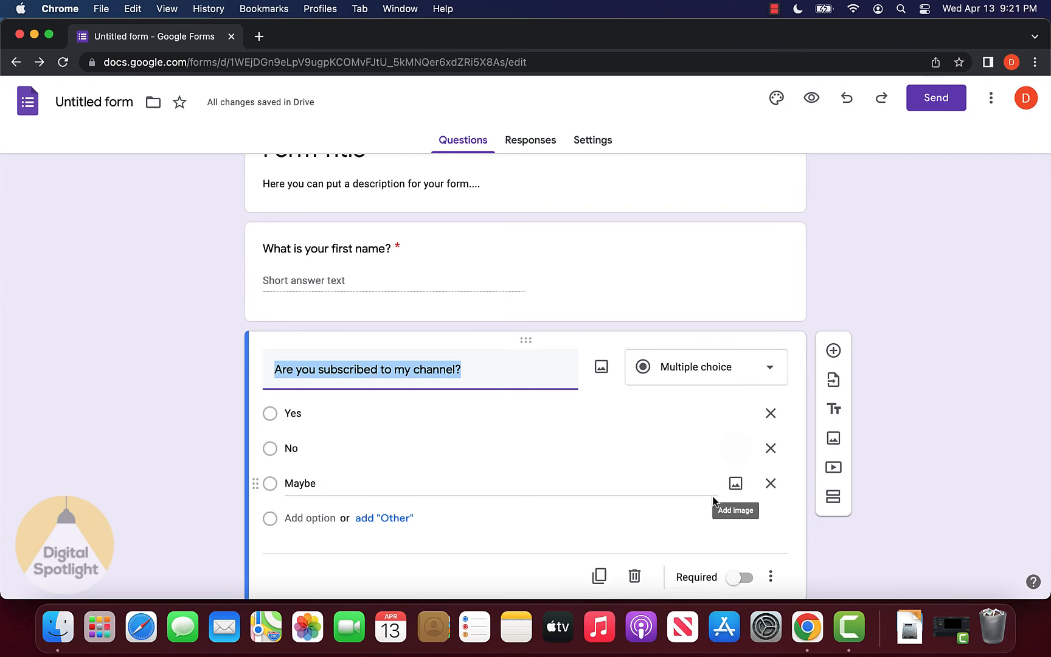
scroll(699, 444, down, 1)
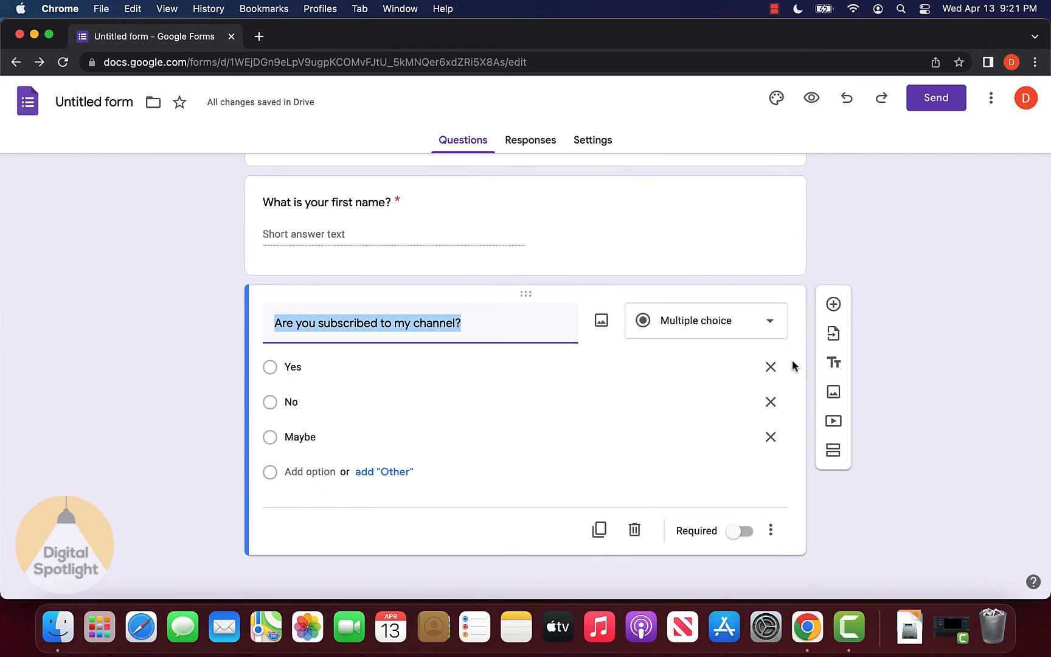
click(880, 262)
scroll(879, 263, up, 2)
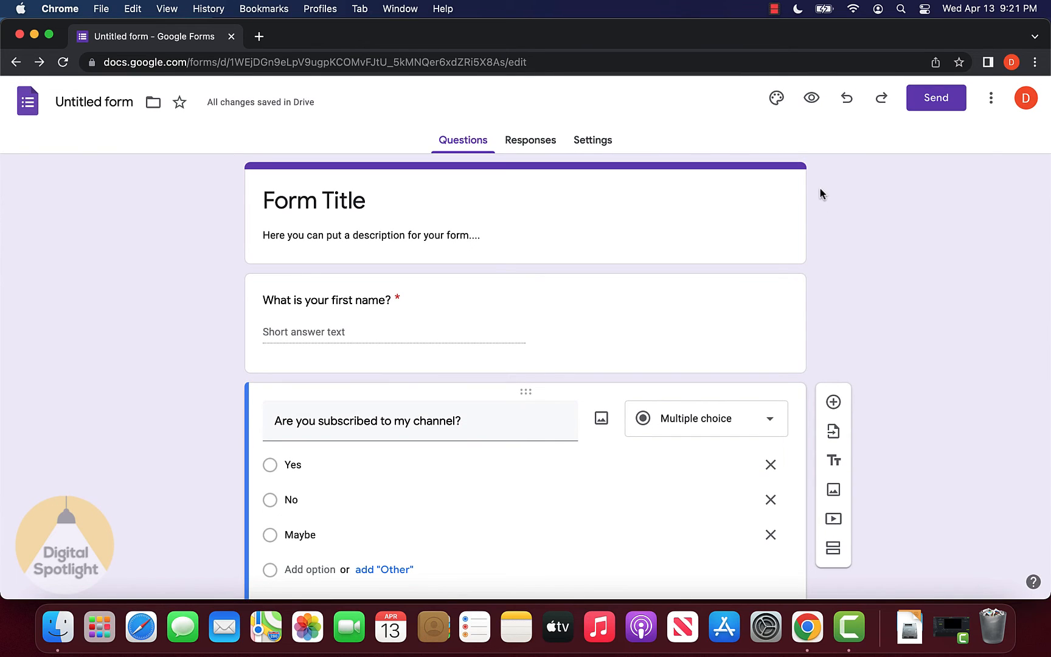
Shorten the form's sharing link, copy it and close the send dialog
click(947, 105)
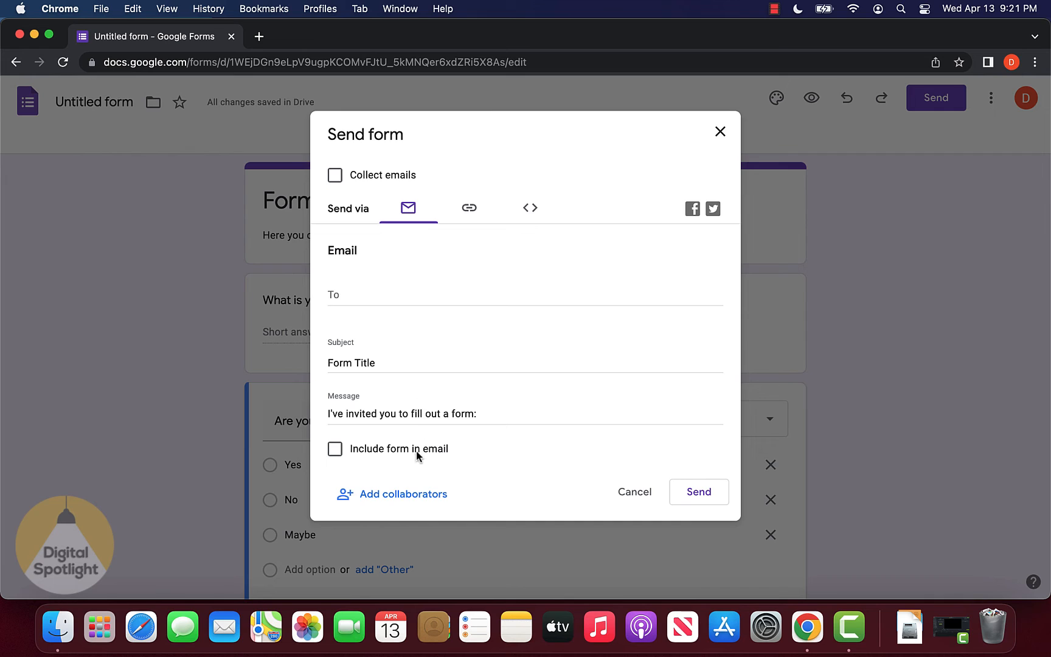
click(471, 210)
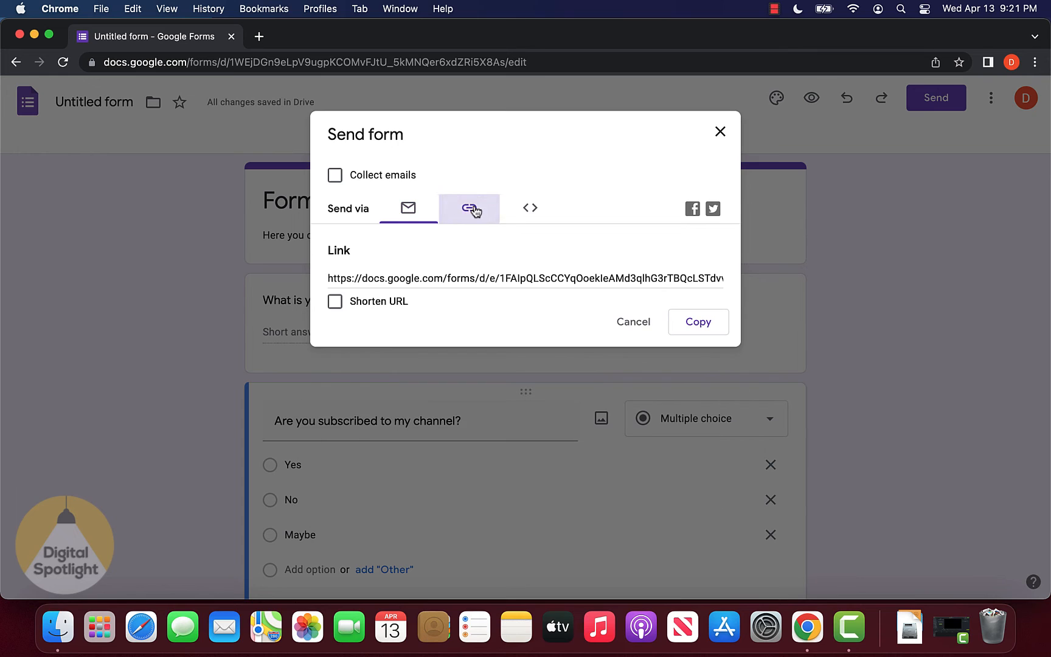
click(416, 278)
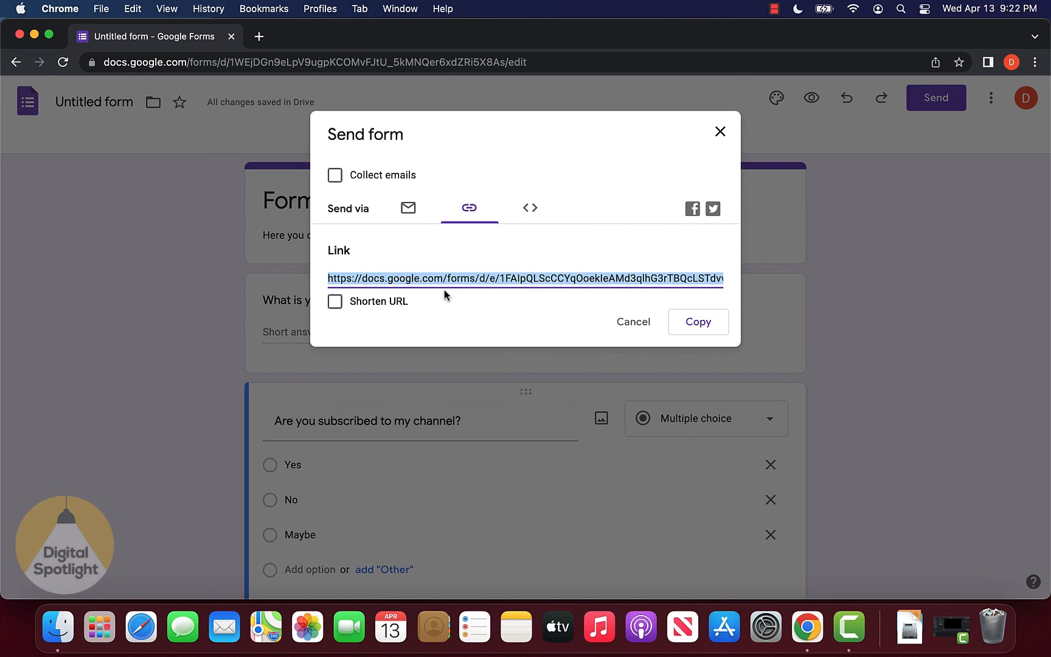
click(335, 302)
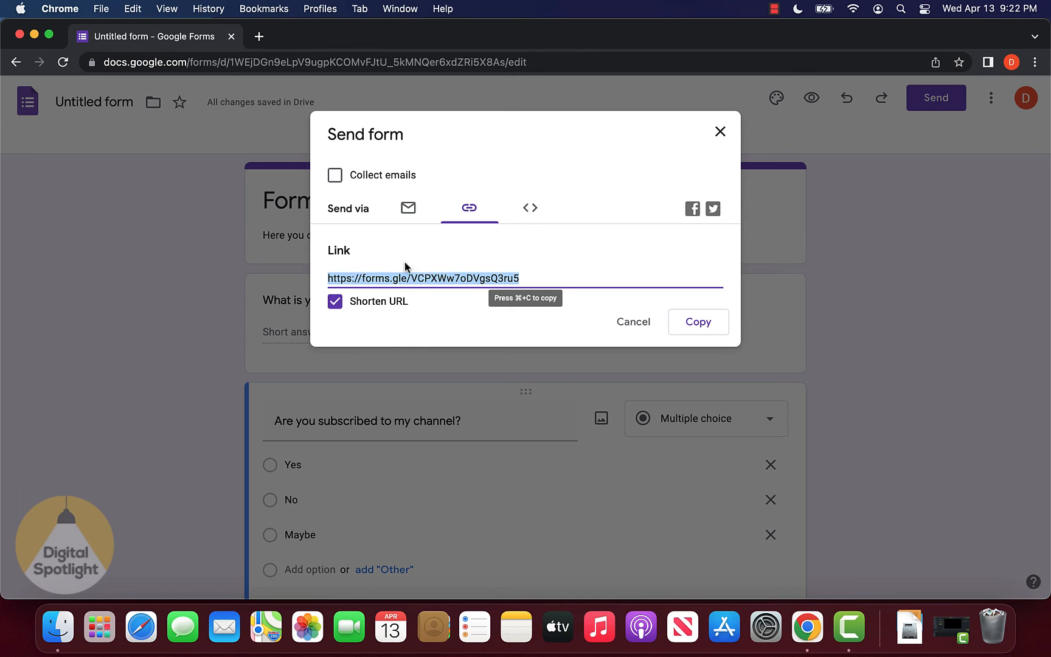
right_click(479, 277)
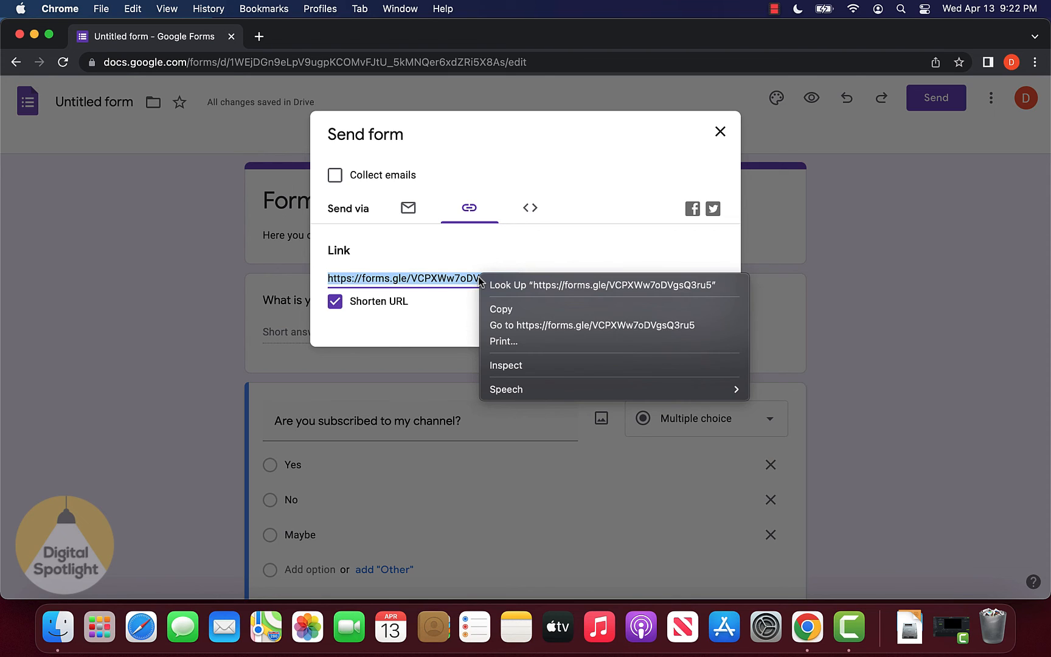
click(505, 309)
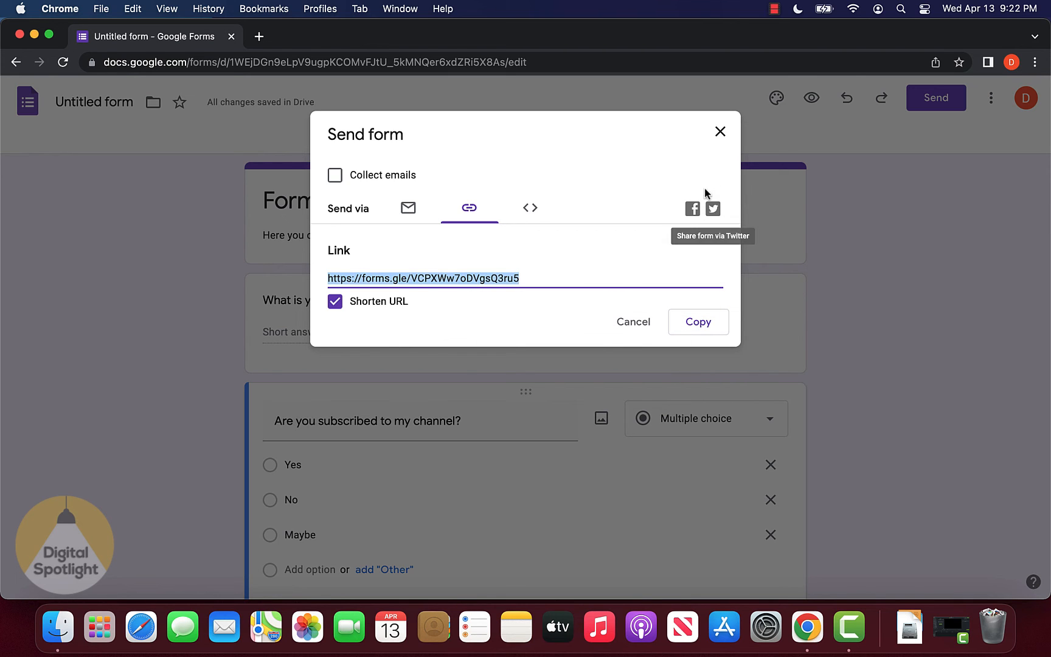
click(720, 135)
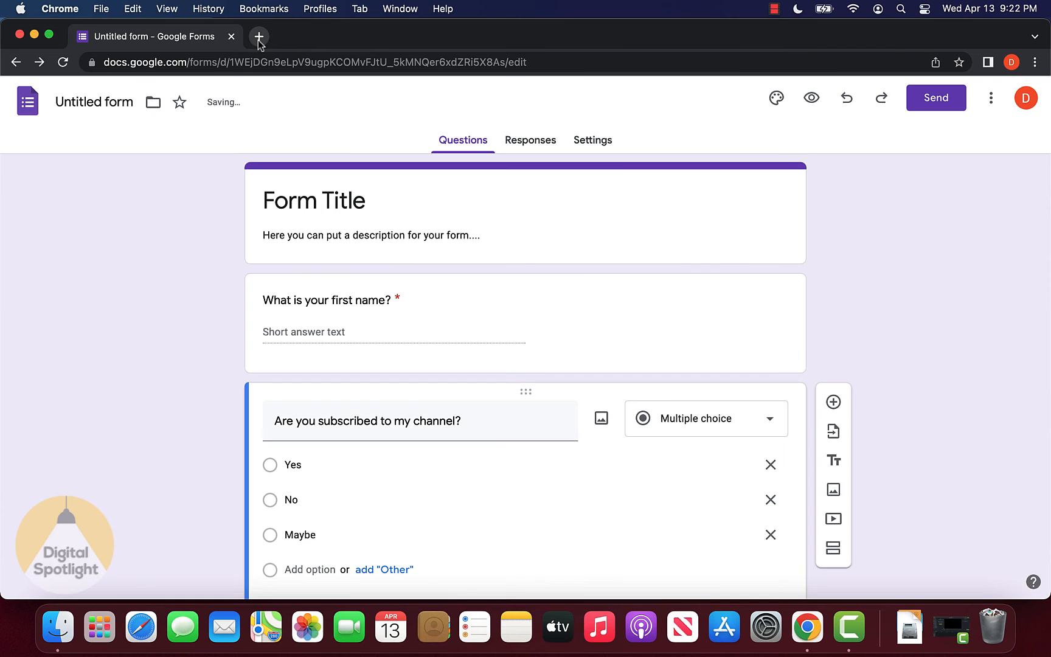
Open the copied form link in a new browser tab and dismiss the autosave notice
click(258, 37)
key(super+v)
key(Return)
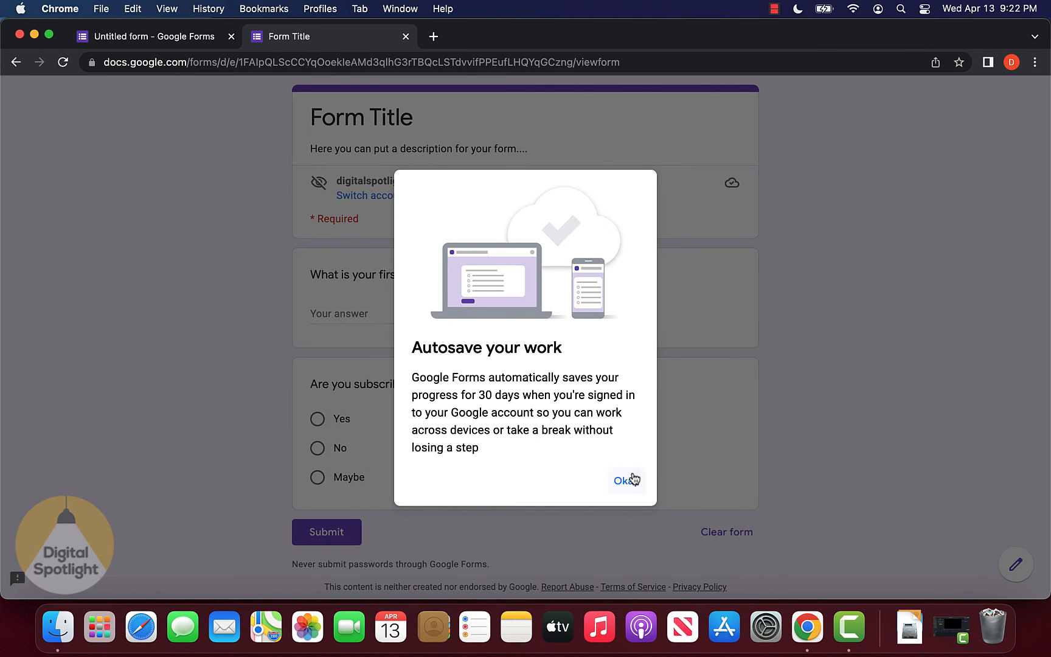
click(630, 479)
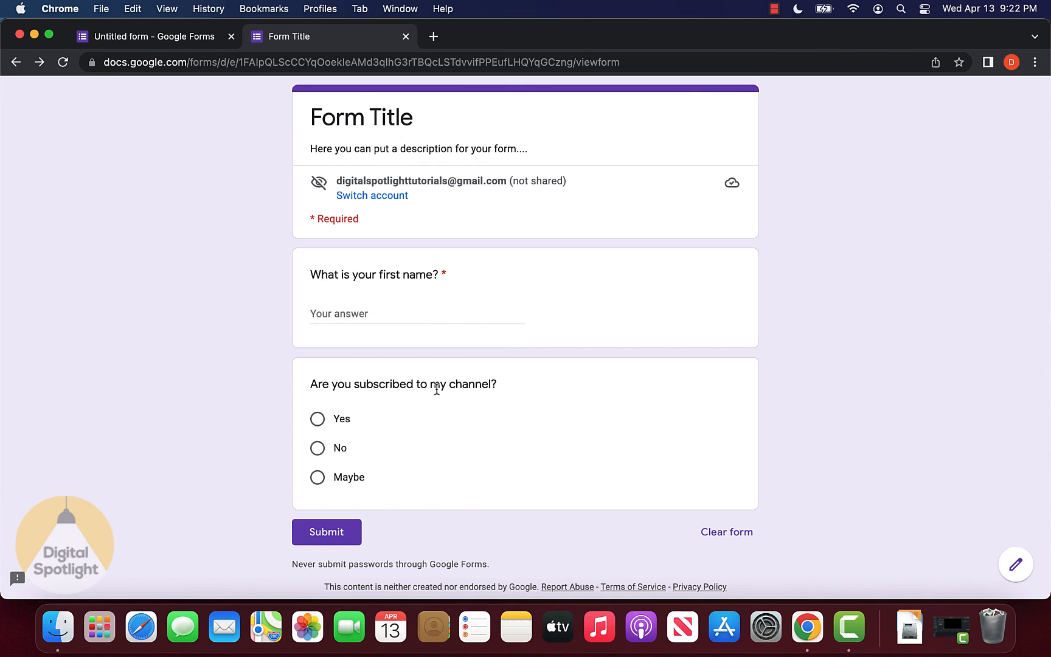
Leave the first-name answer empty, answer Yes to the subscription question and try to submit the form
click(419, 311)
click(440, 269)
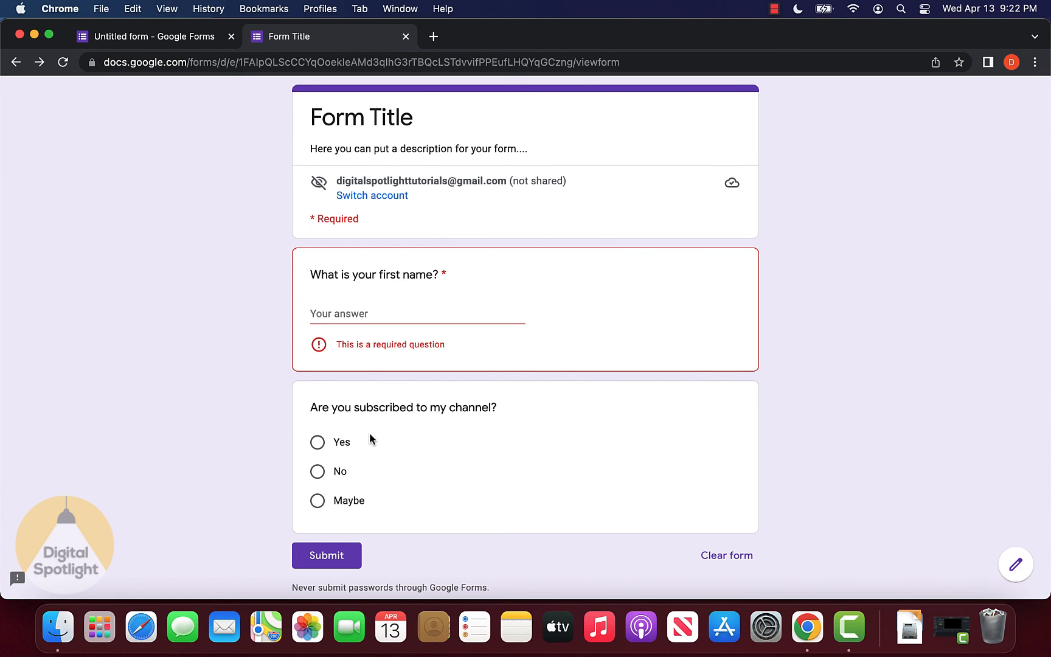
click(338, 442)
scroll(335, 517, down, 2)
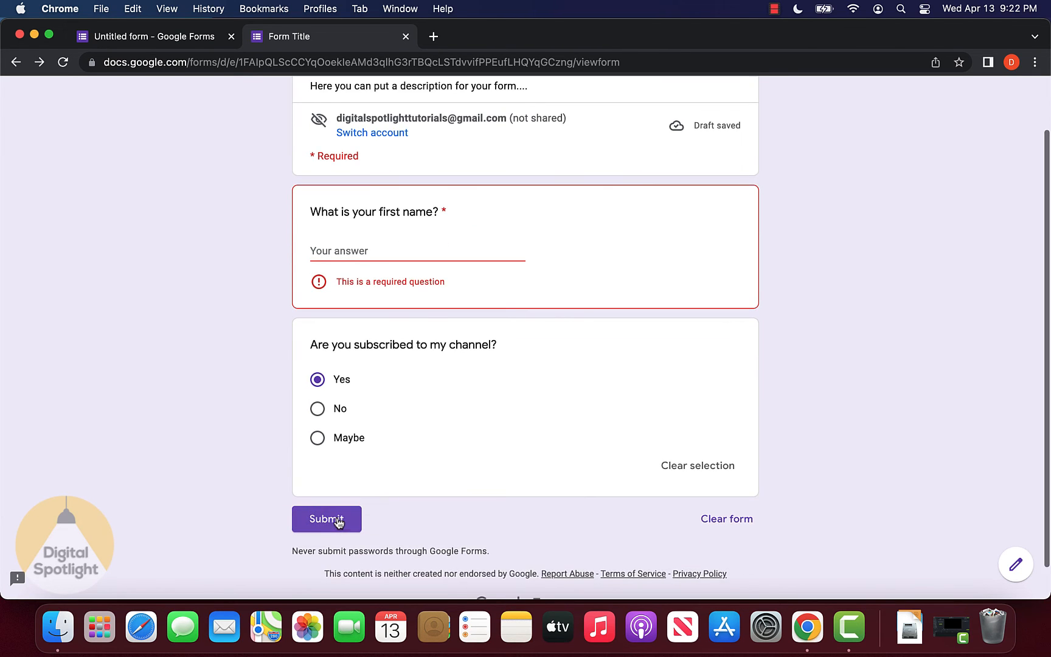
click(338, 519)
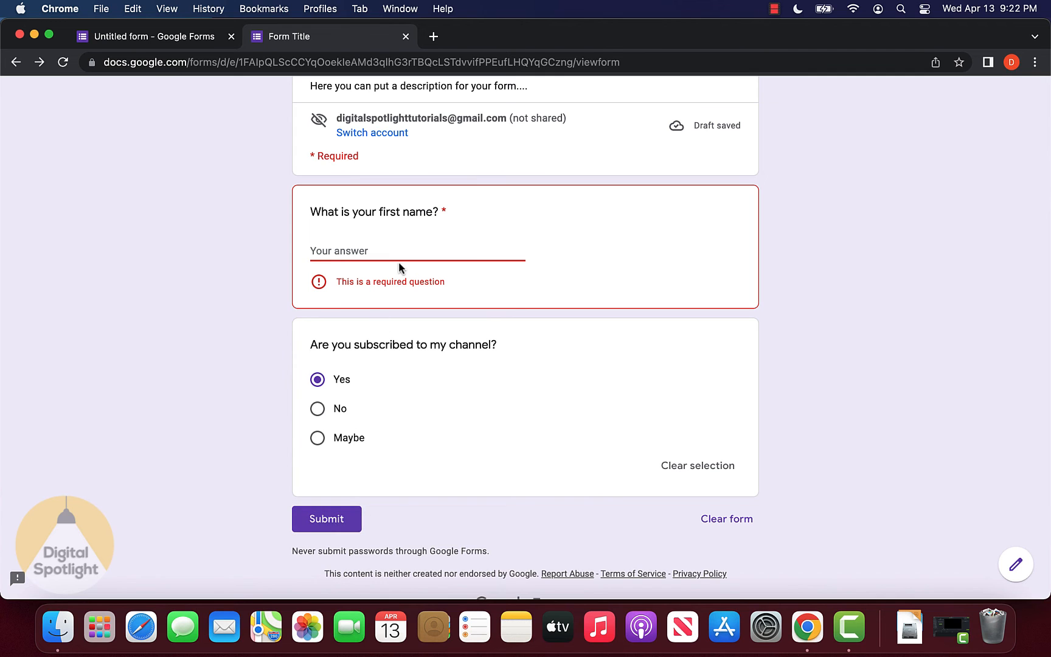
click(338, 529)
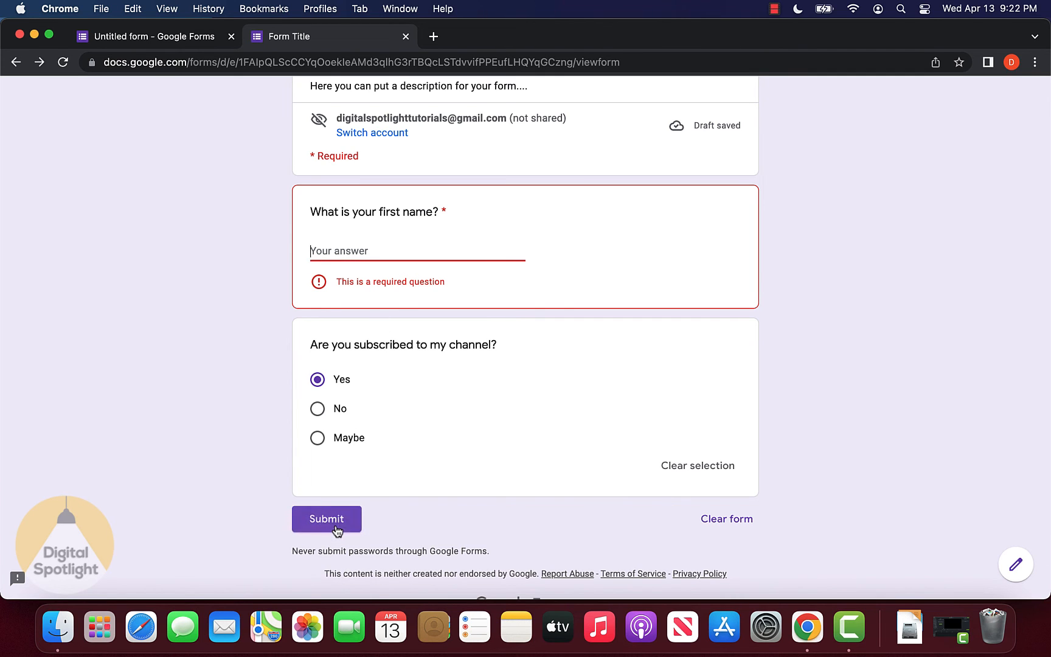
scroll(337, 530, up, 1)
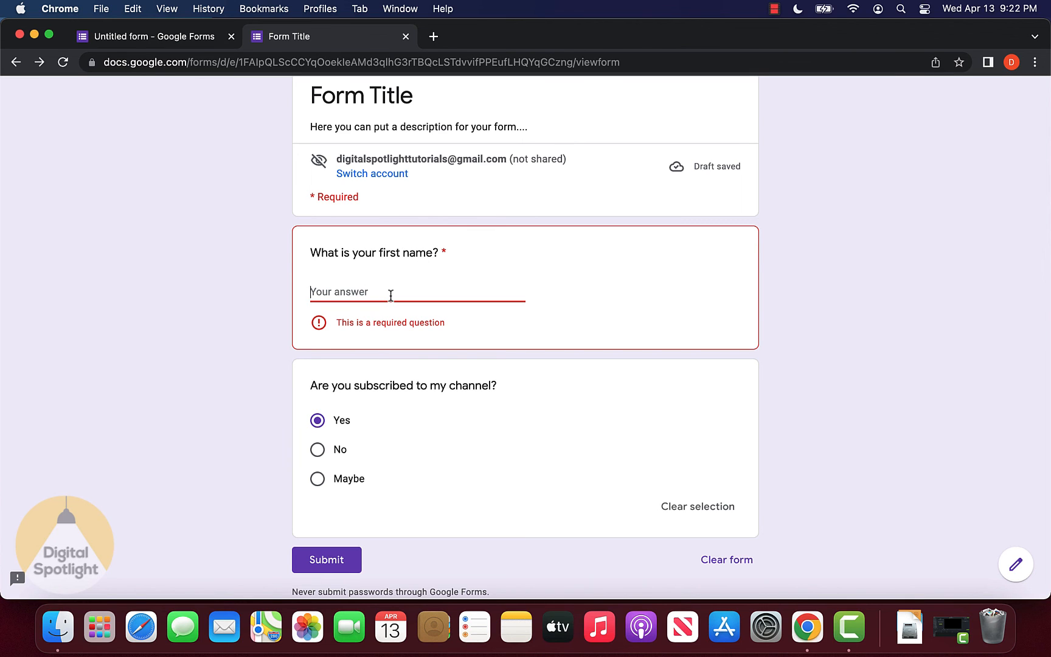
Enter a first name in the required question and submit the form with the subscription answer Yes
text(Jo)
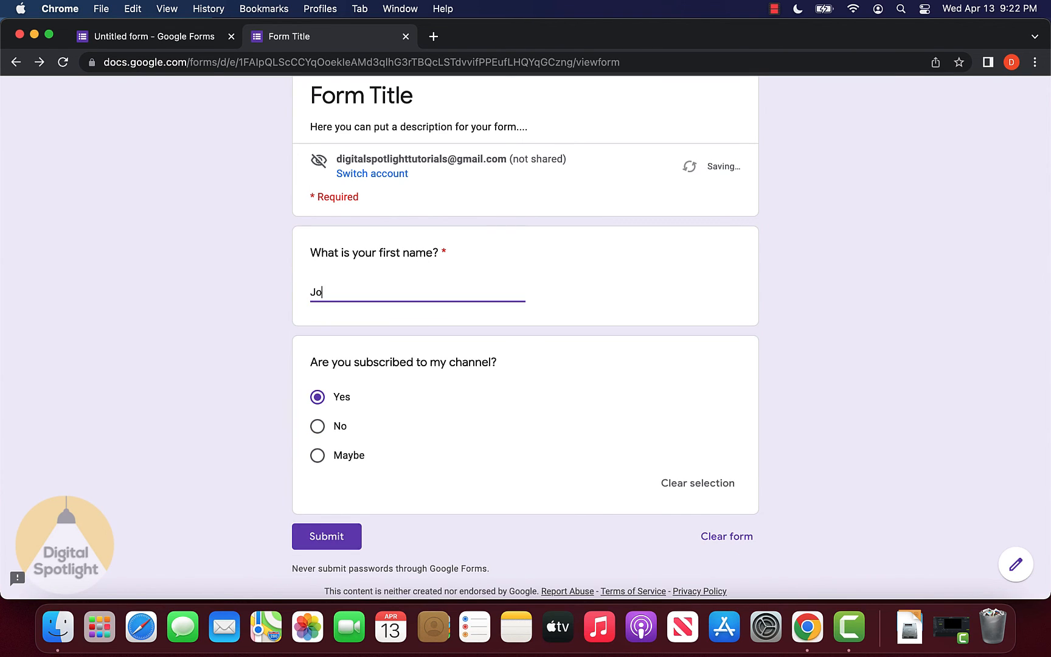
text(e)
scroll(341, 441, up, 1)
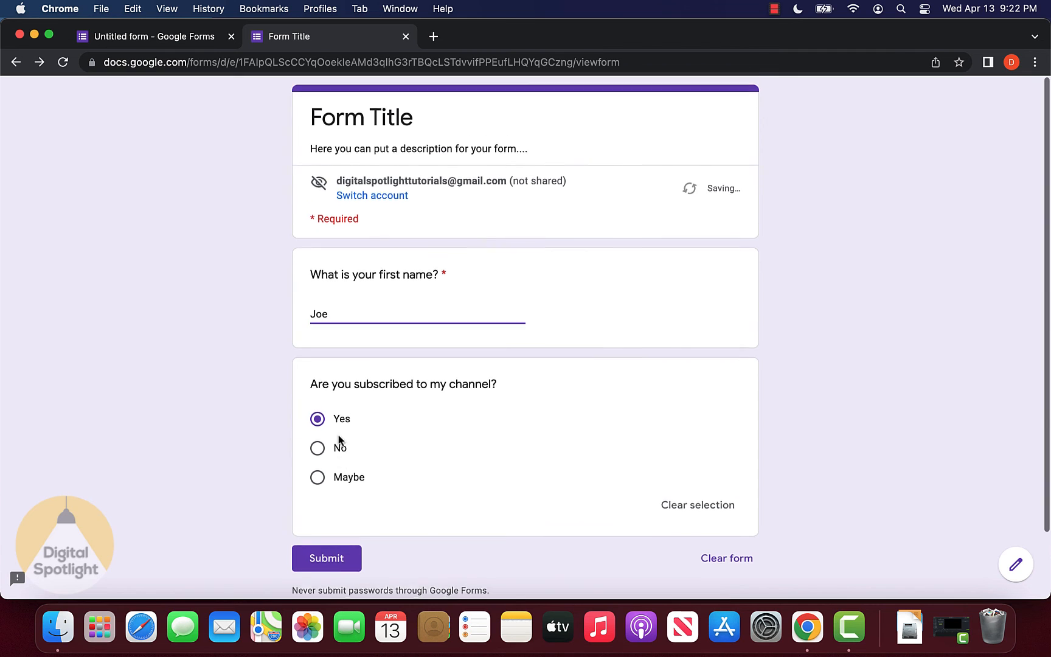
click(334, 556)
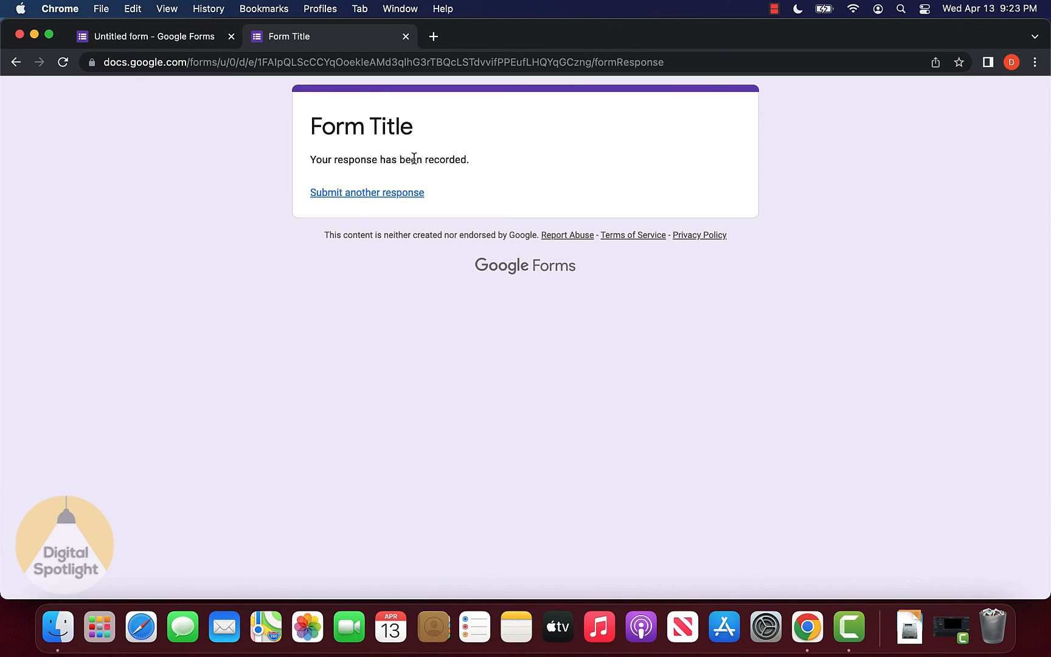
Return to the form editor and review the summary of responses for both questions
click(192, 38)
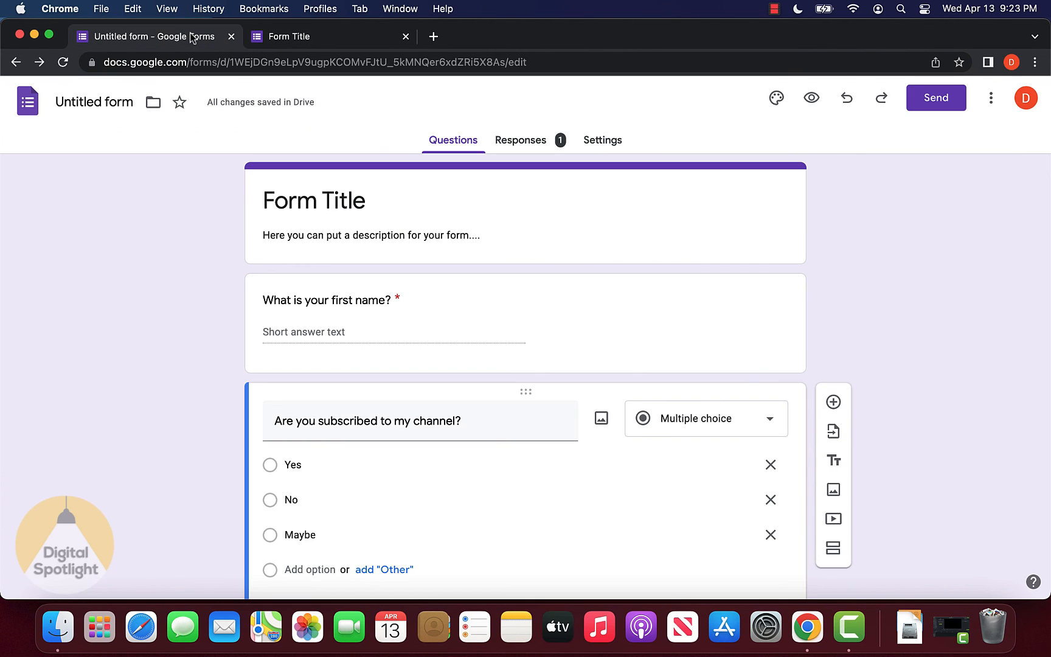
click(529, 146)
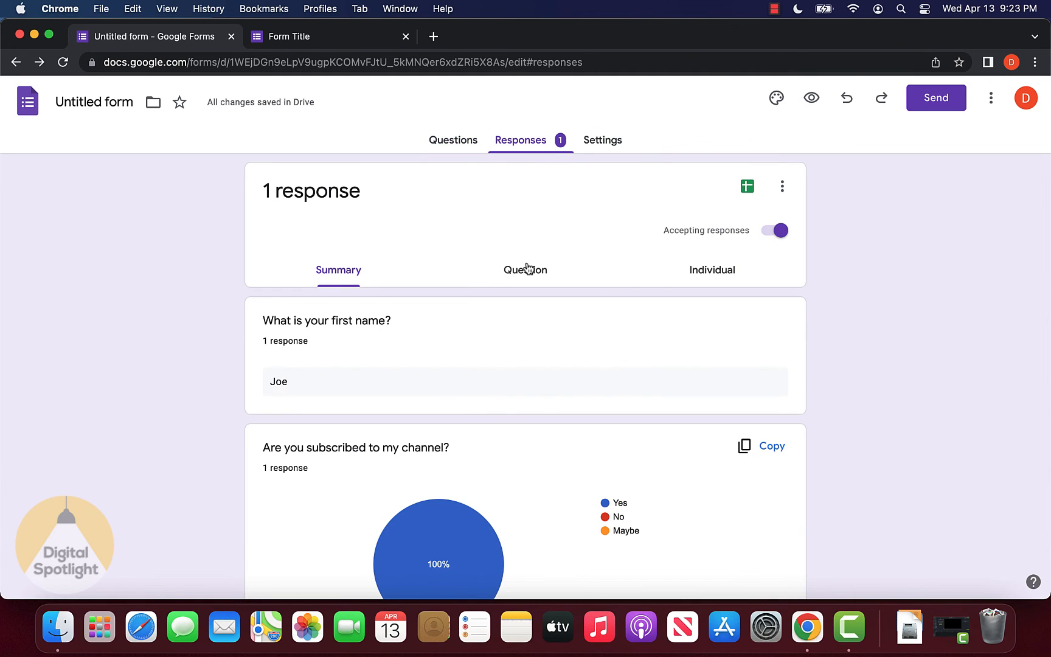
scroll(523, 304, down, 3)
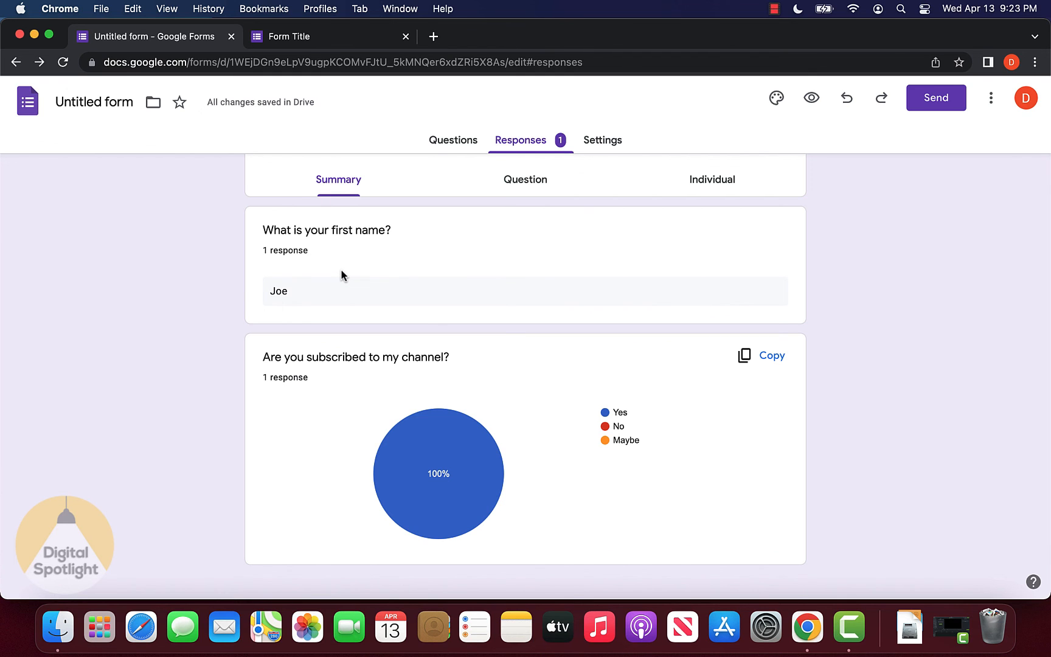
scroll(323, 123, up, 2)
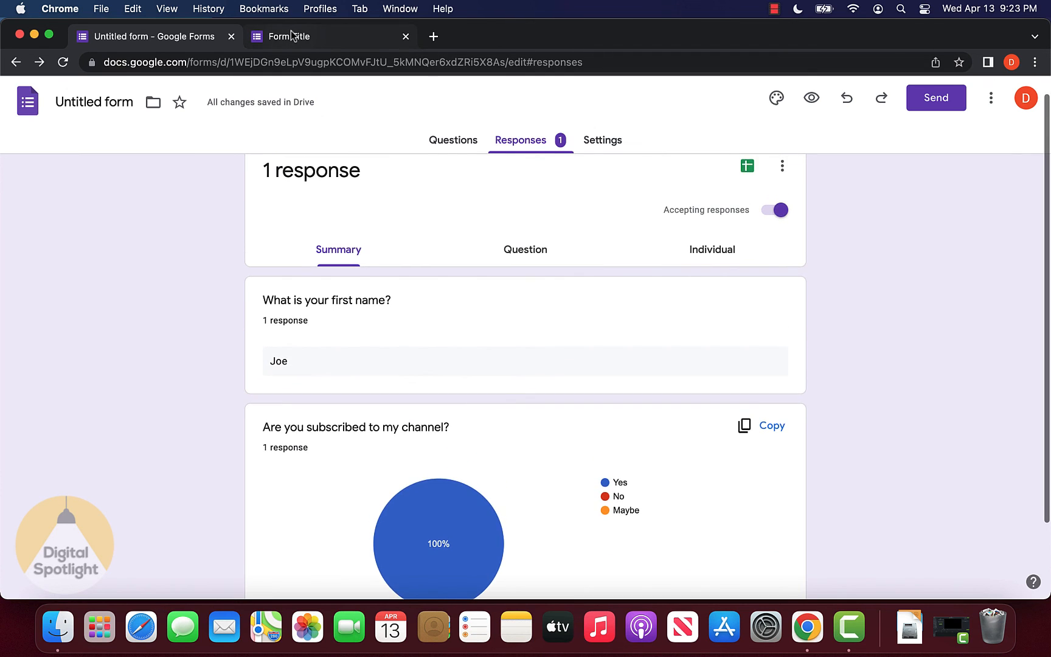
Submit another response from the respondent page with a different first name and Maybe for the subscription question
click(290, 35)
click(359, 193)
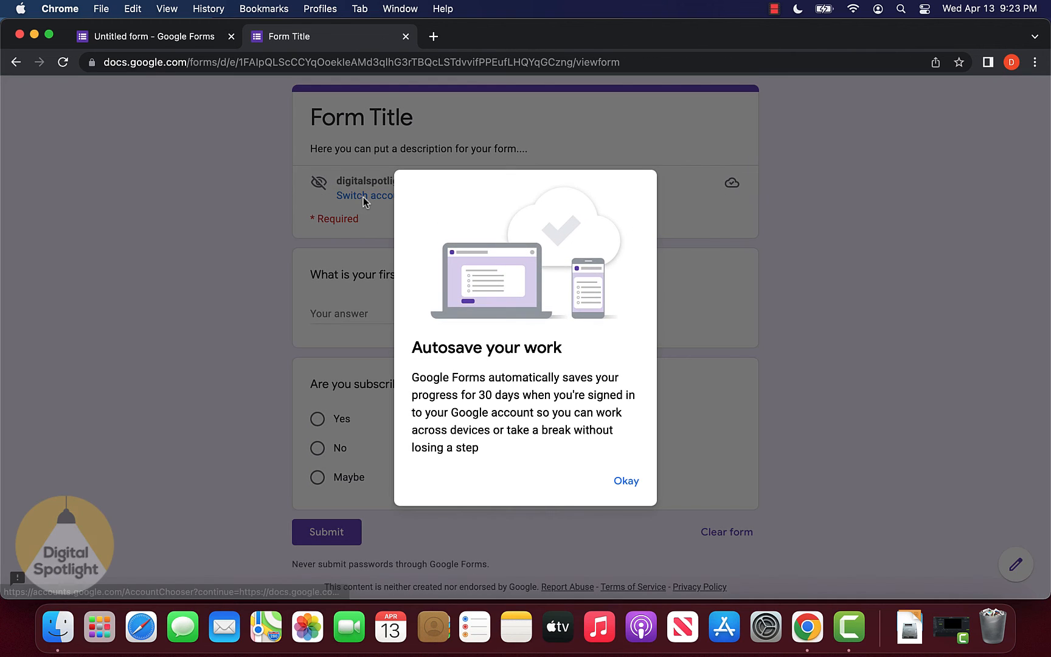
click(624, 479)
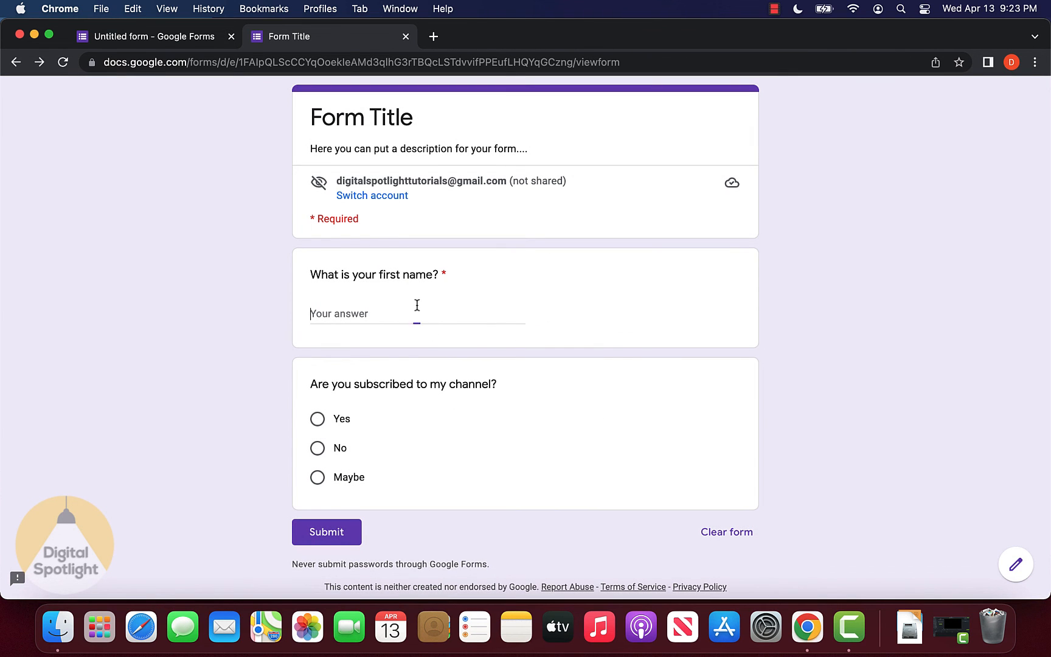
text(Bill)
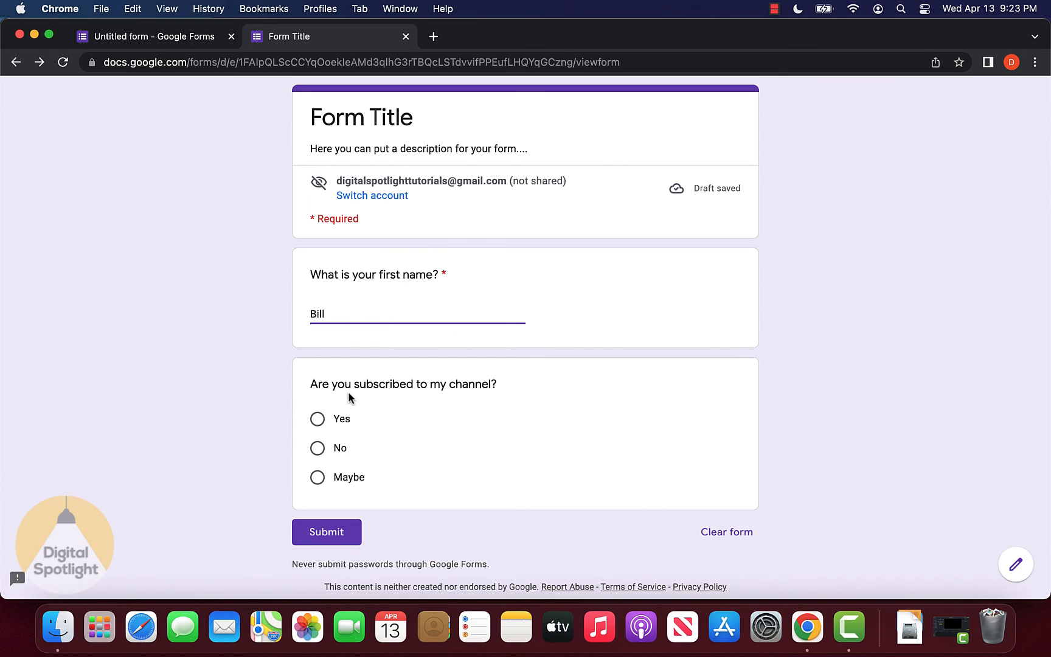
click(352, 479)
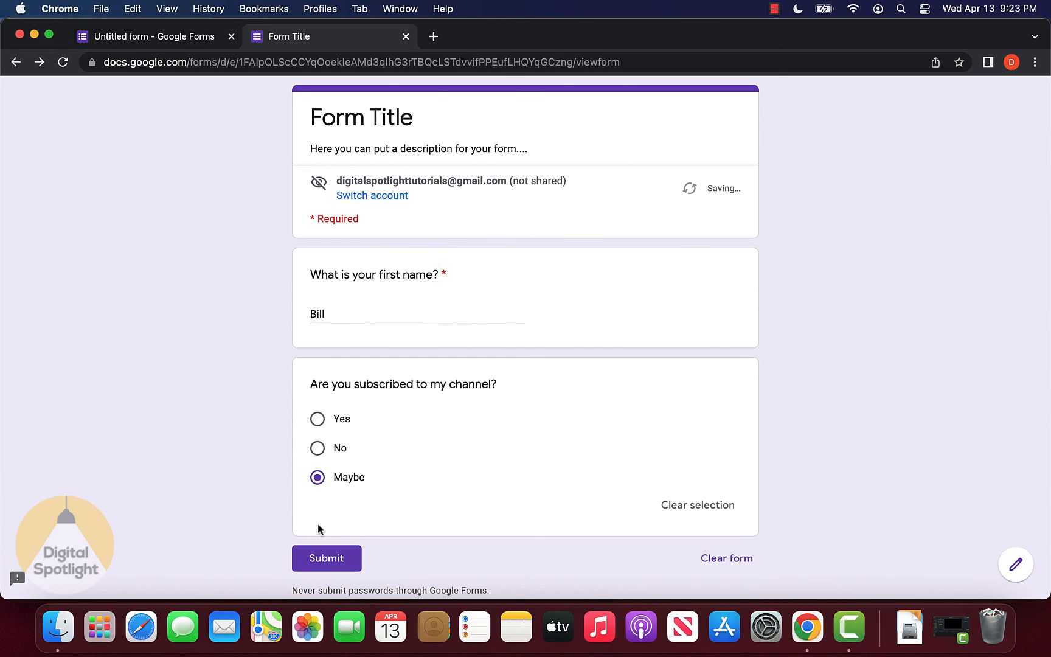
click(344, 565)
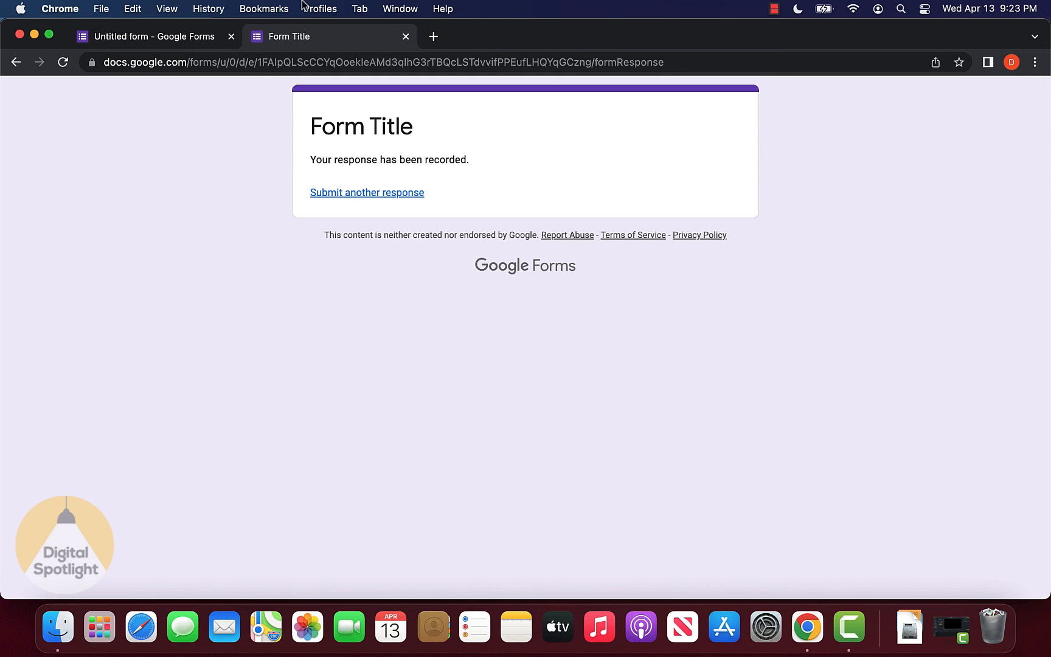
Go back to the form editor and examine the updated response summary, including the first-name list and the subscription pie chart
click(195, 40)
scroll(353, 292, down, 2)
scroll(335, 213, up, 2)
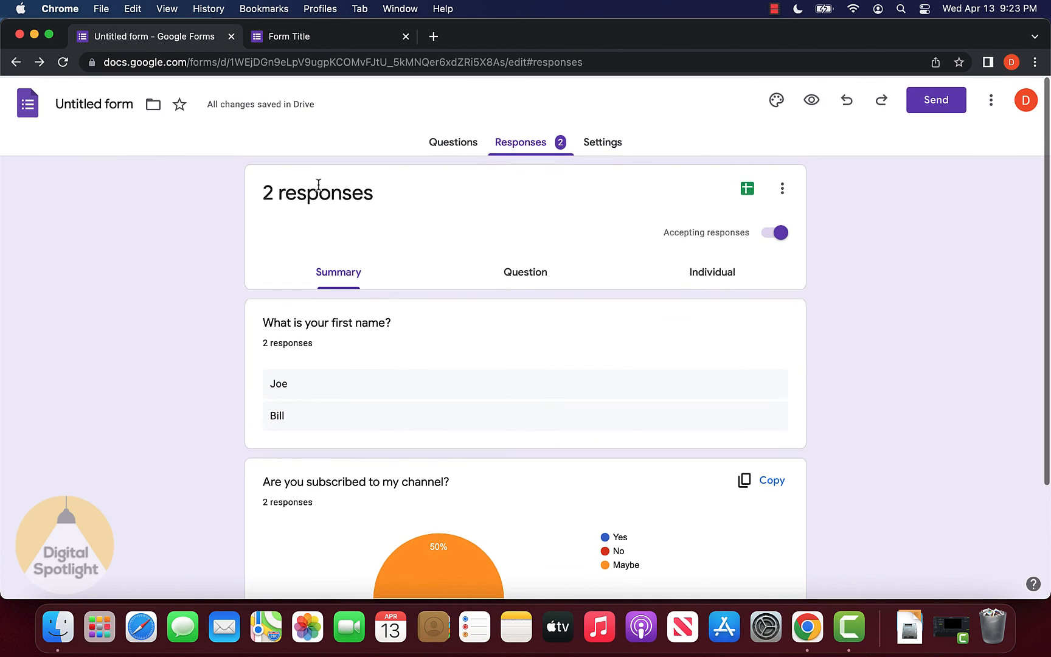
scroll(365, 219, down, 3)
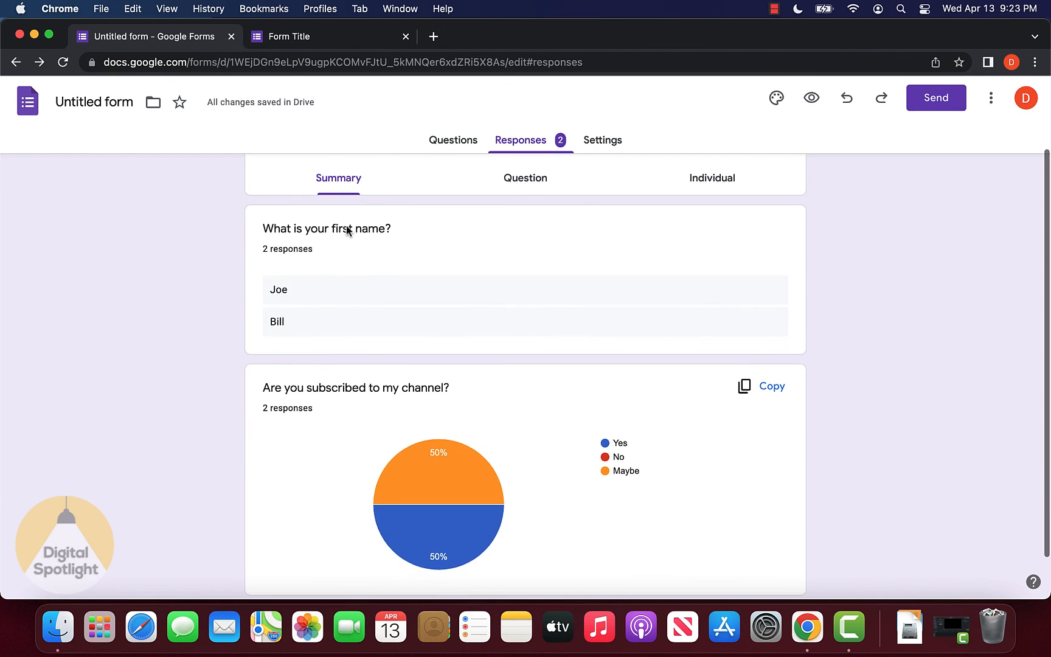
scroll(347, 230, up, 2)
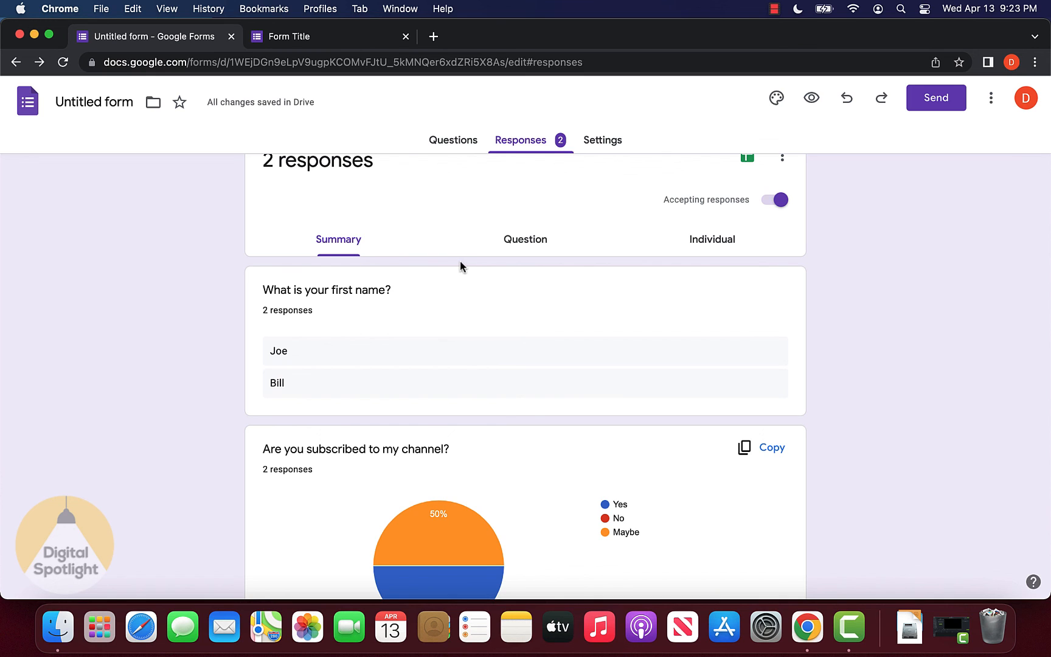
scroll(310, 316, down, 2)
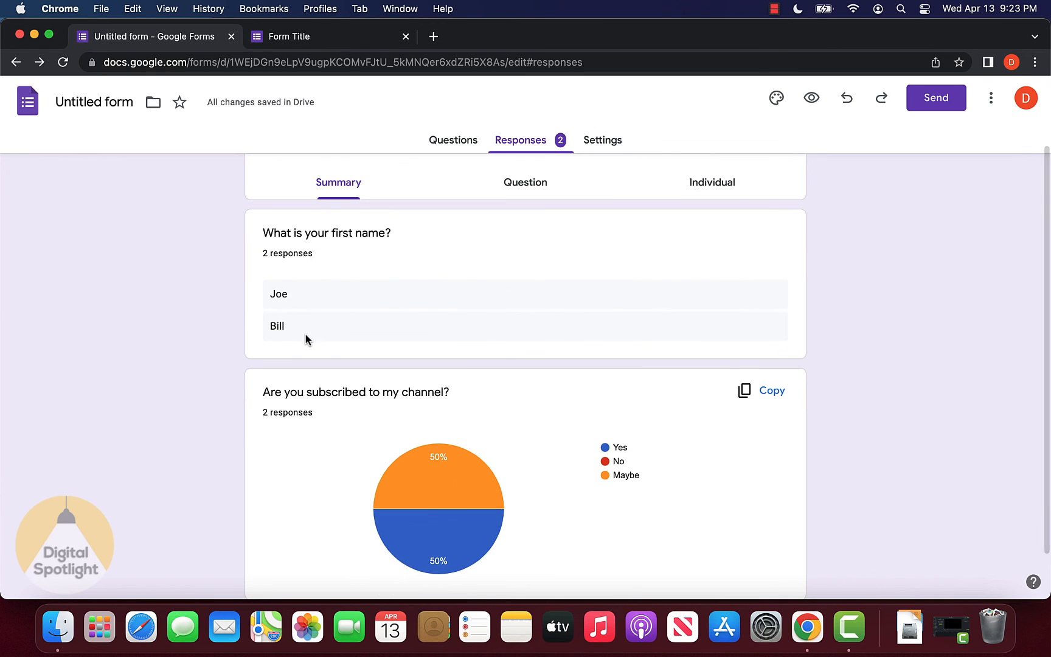
scroll(305, 339, down, 2)
scroll(312, 272, up, 1)
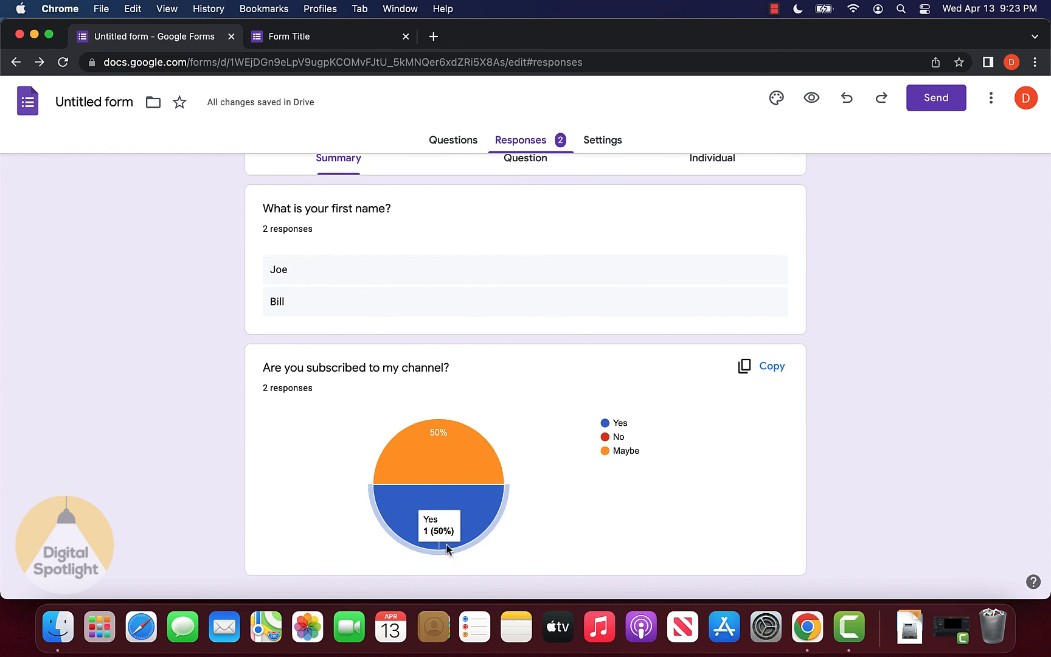
scroll(547, 491, up, 3)
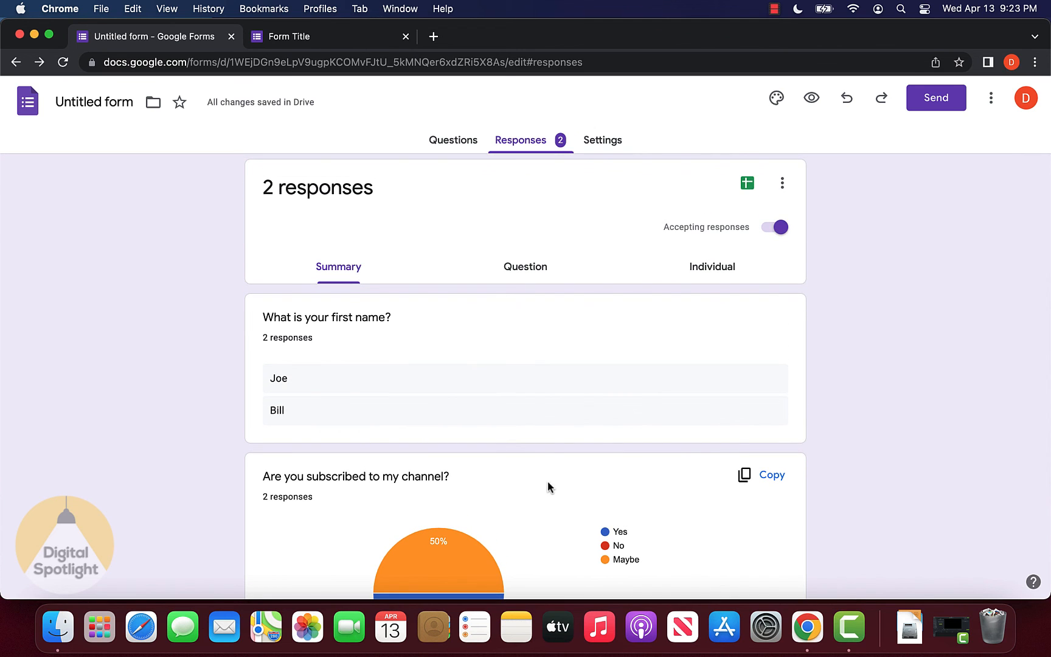
View the responses grouped by question, first for the first-name question and then for the subscription question
click(527, 267)
scroll(486, 364, down, 4)
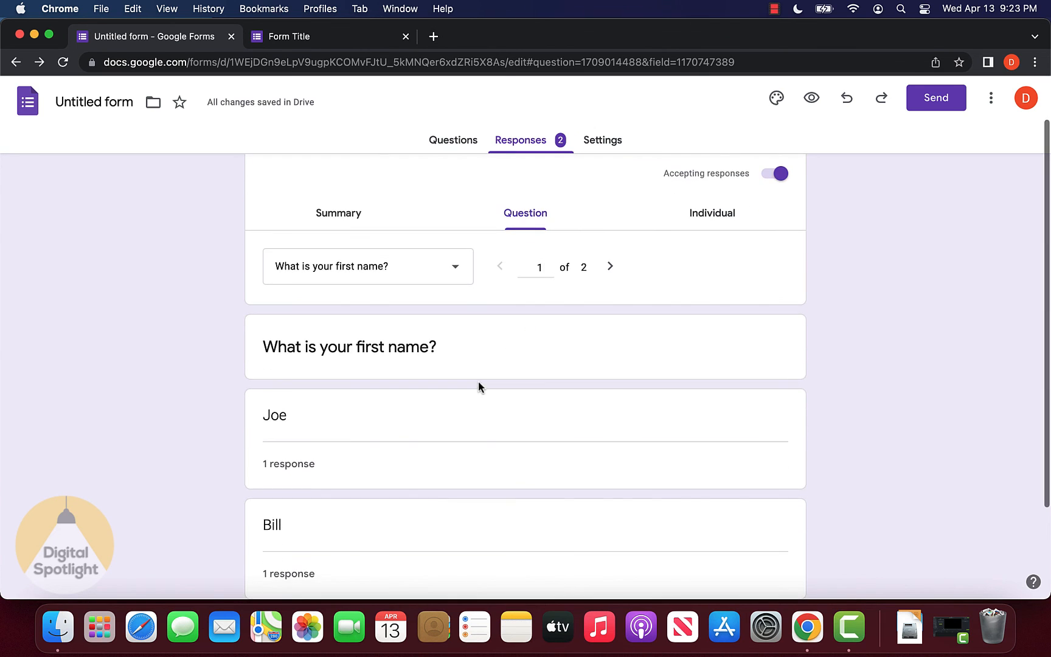
scroll(389, 316, down, 2)
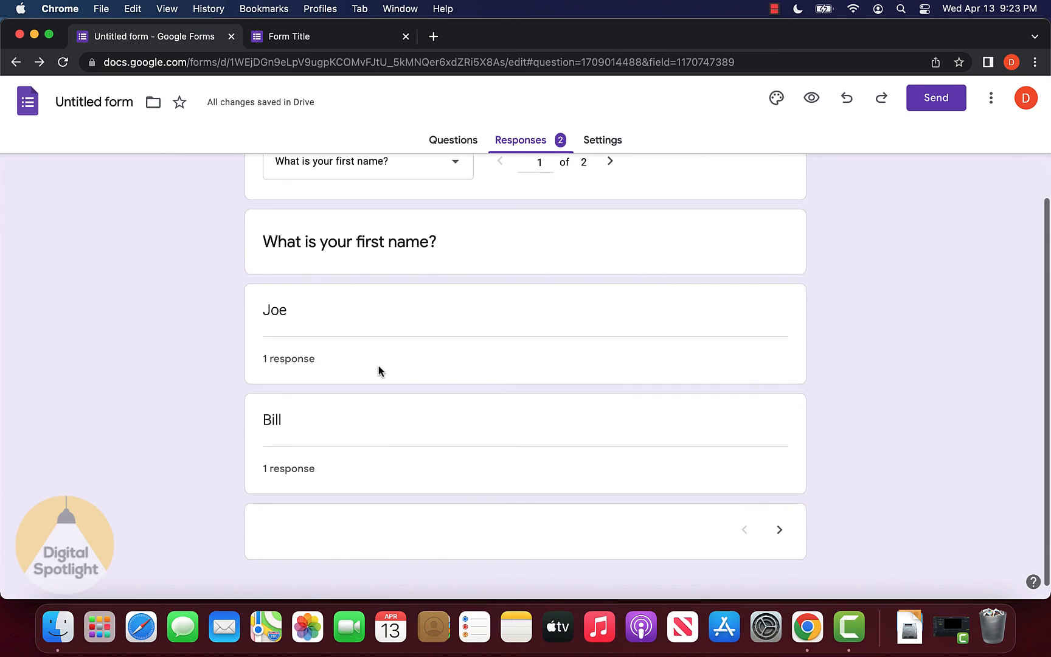
scroll(378, 463, up, 2)
scroll(411, 500, down, 2)
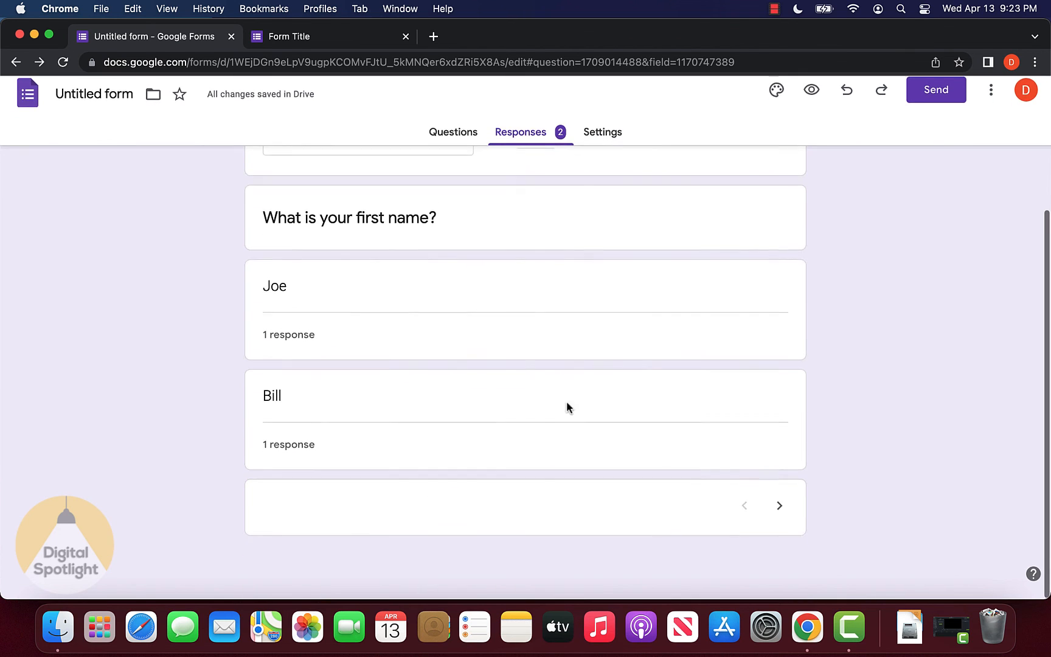
scroll(565, 405, up, 3)
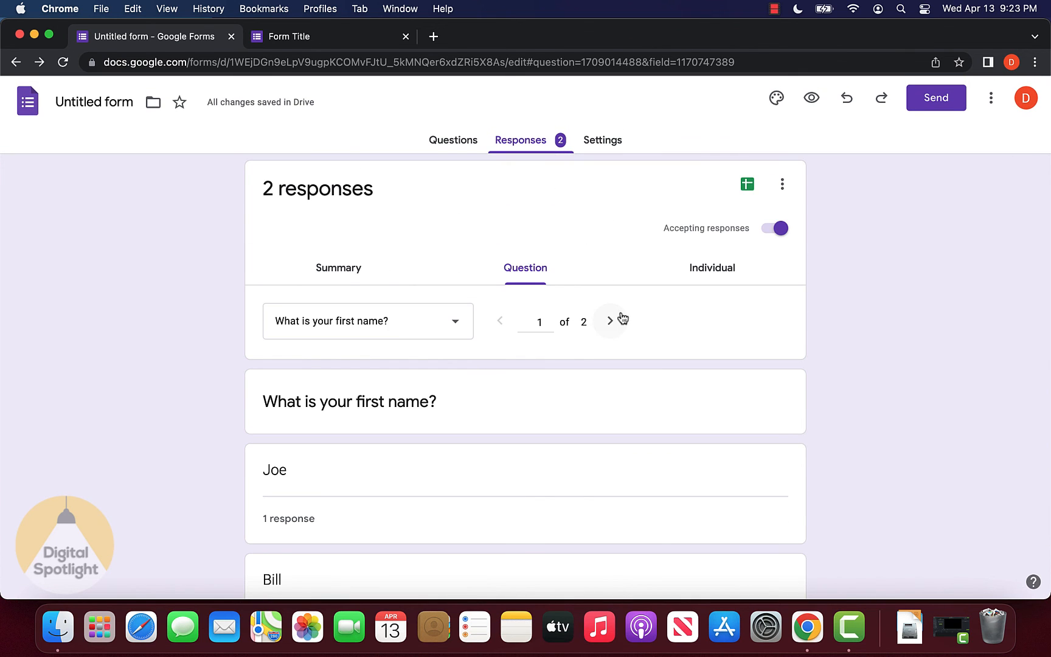
click(608, 321)
scroll(572, 377, down, 3)
scroll(526, 407, up, 2)
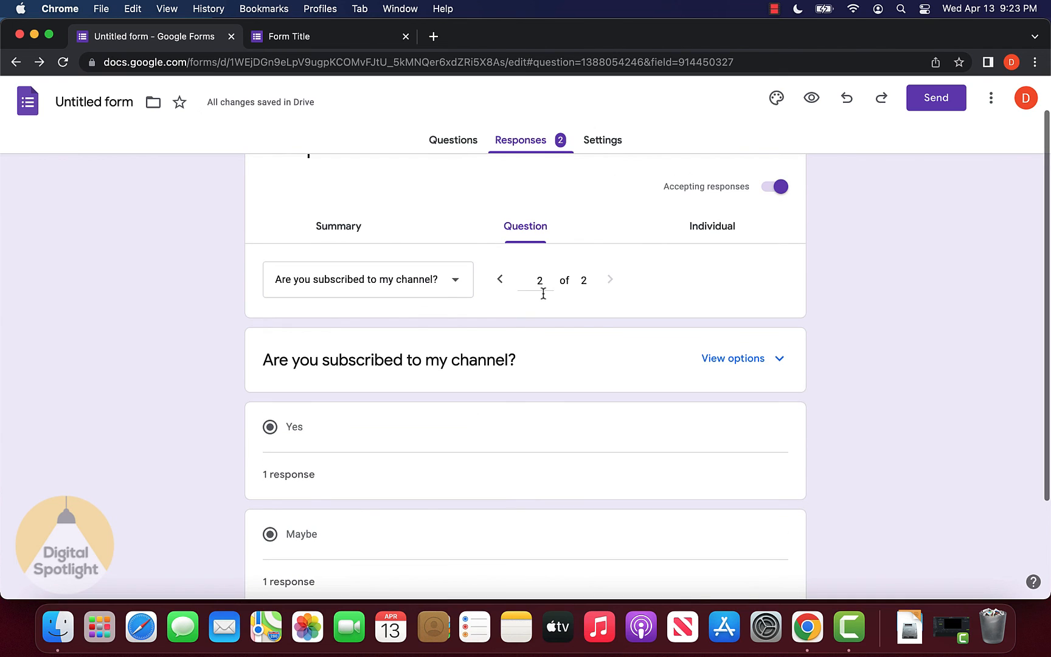
View the individual responses one by one, checking the answers of the first and second respondents
click(704, 230)
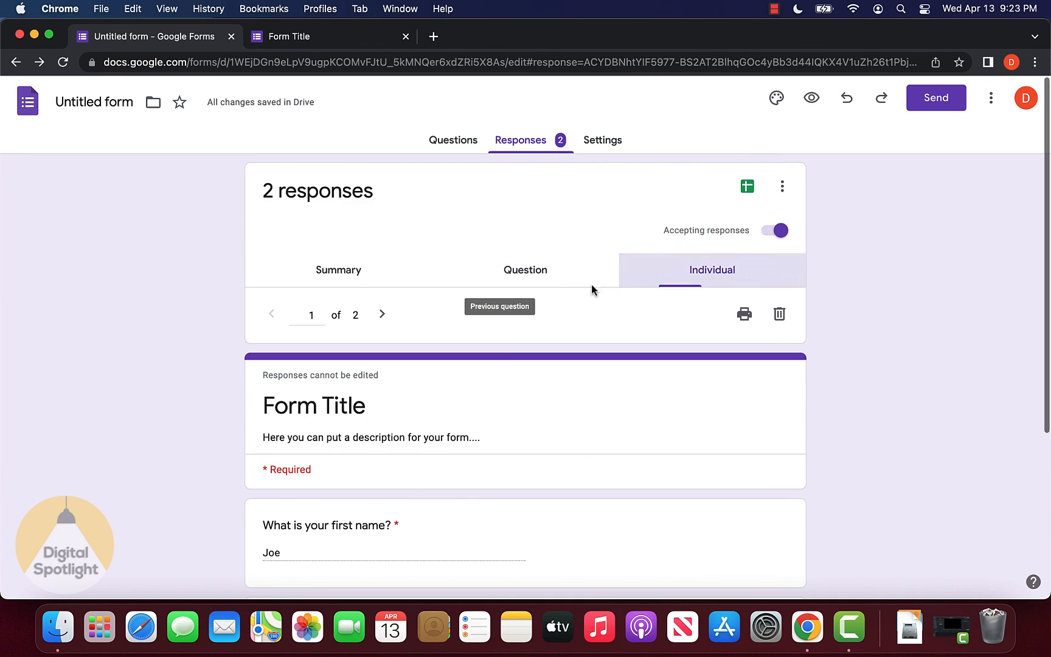
scroll(484, 409, down, 4)
scroll(483, 409, up, 1)
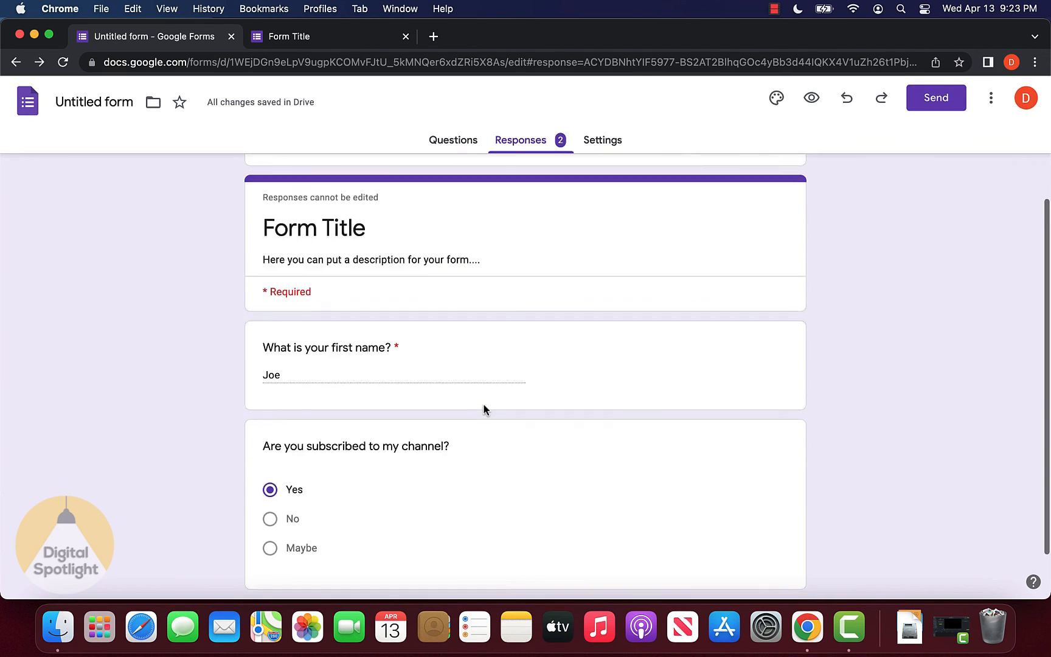
scroll(484, 409, down, 1)
scroll(484, 408, up, 3)
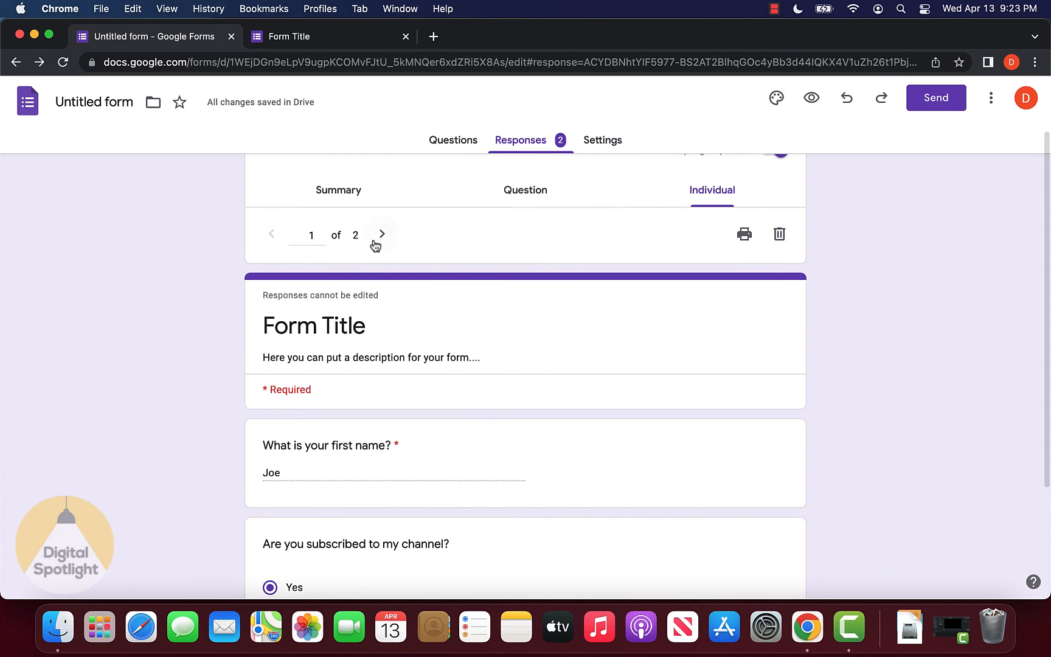
click(378, 238)
scroll(410, 413, down, 3)
scroll(407, 405, up, 3)
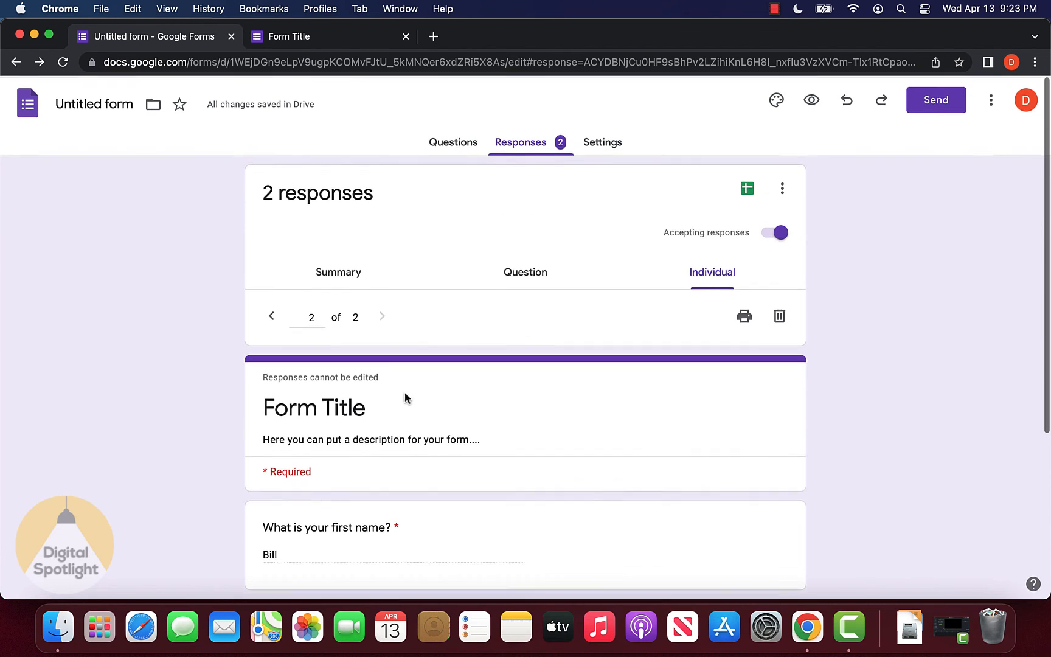